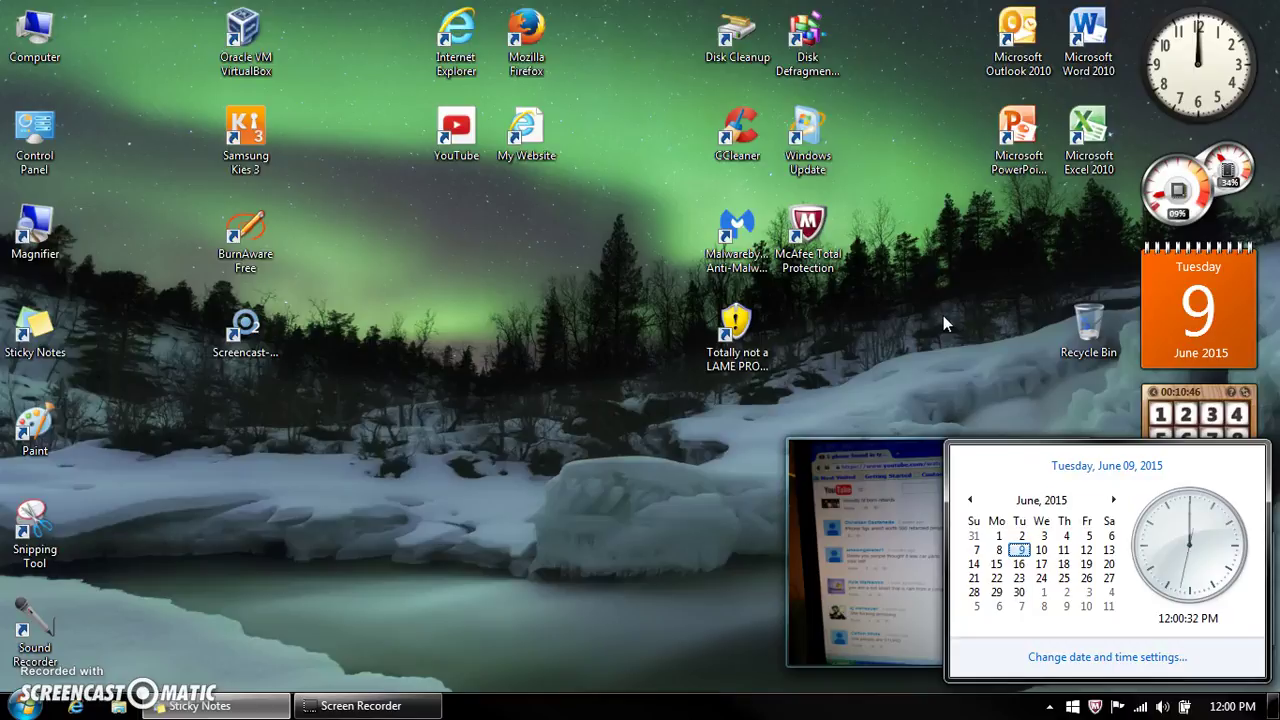
Step: Open Windows Update, glance at the list of available updates, and start a new check for updates
click(943, 323)
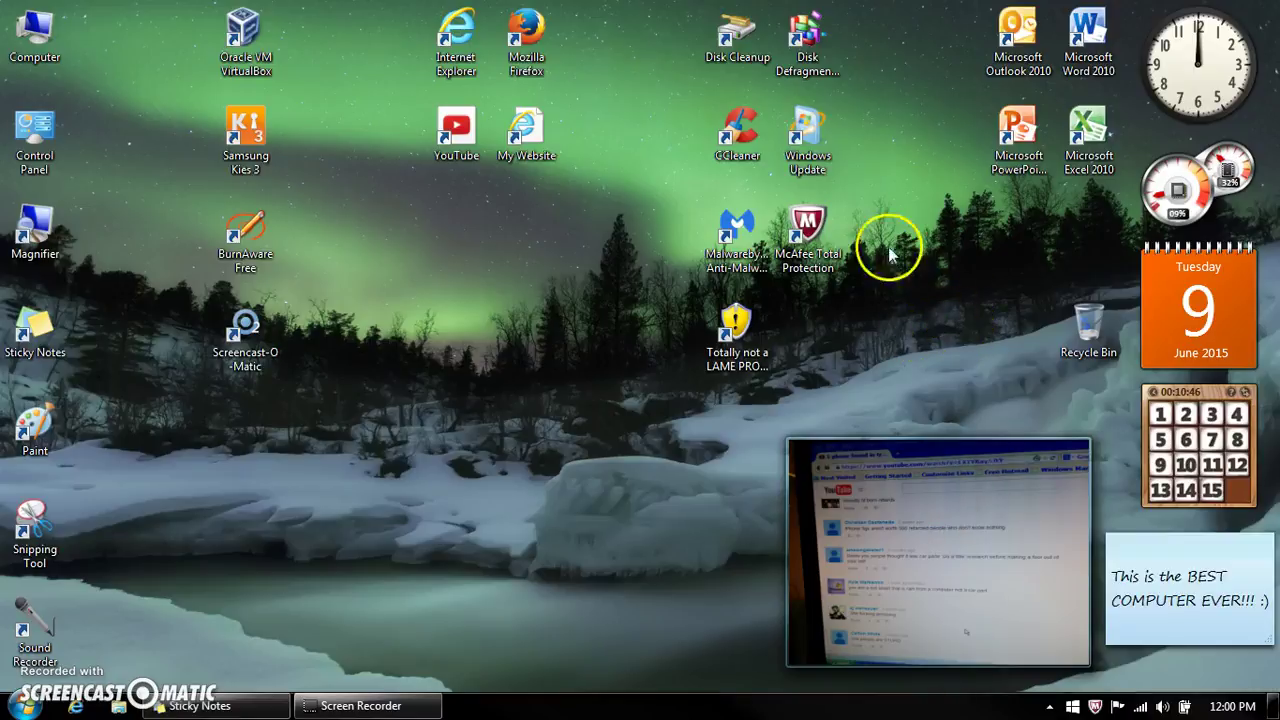
click(813, 155)
double_click(813, 155)
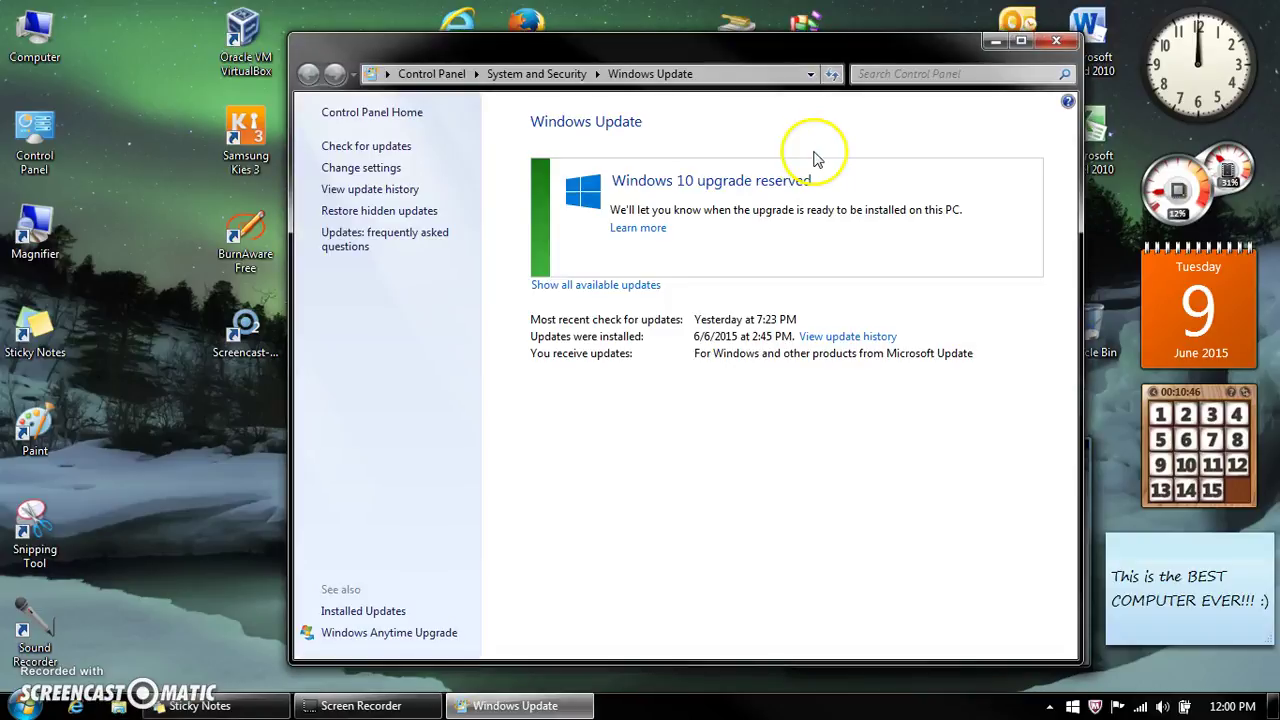
click(545, 285)
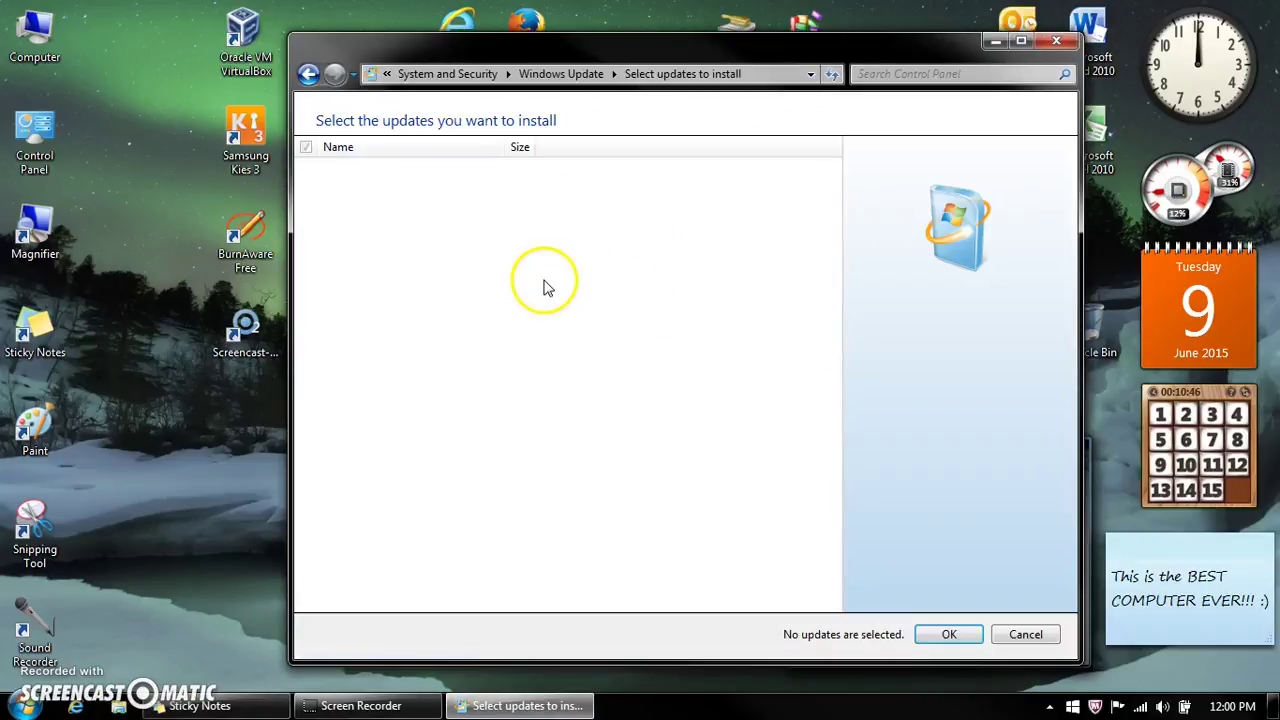
click(309, 73)
click(363, 150)
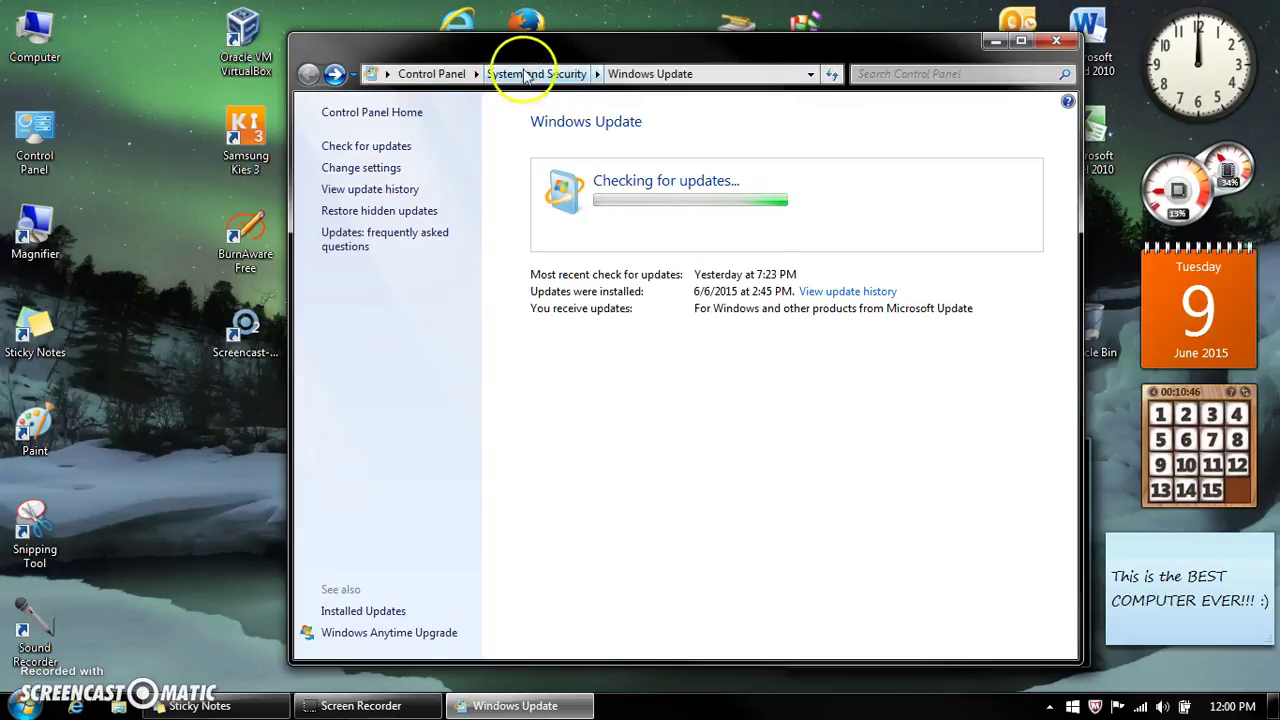
drag(530, 43, 483, 40)
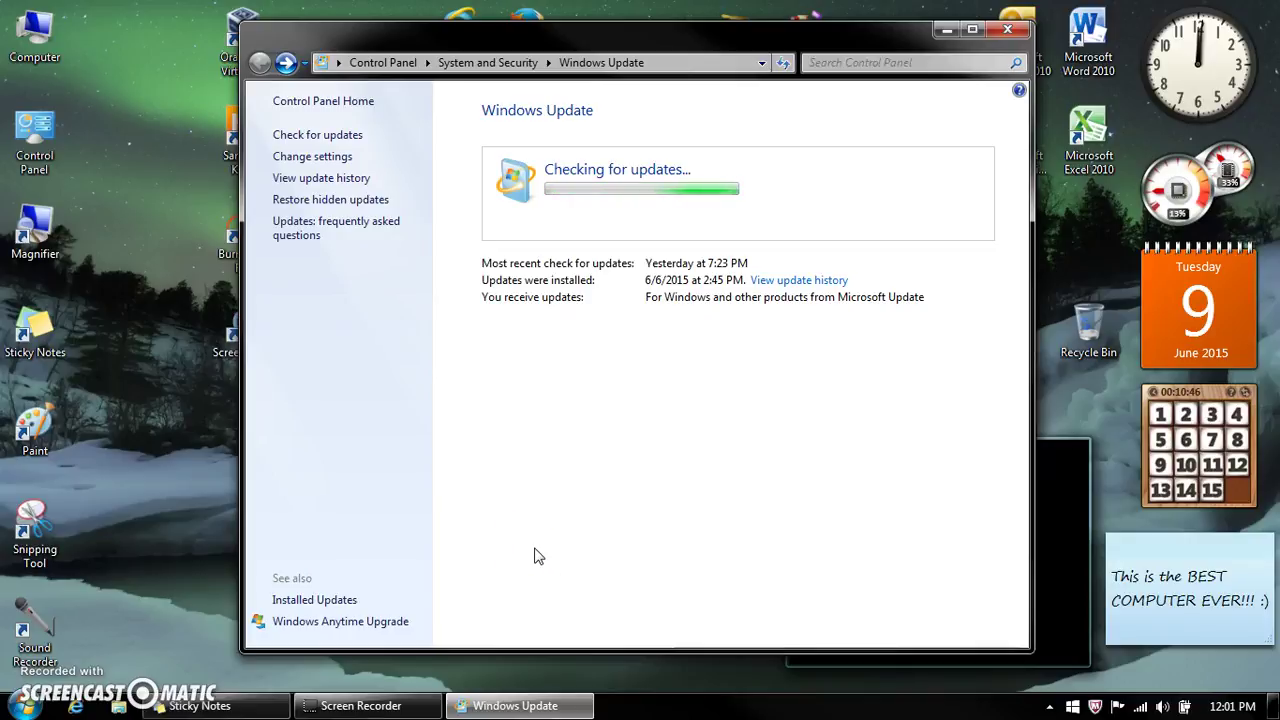
click(534, 426)
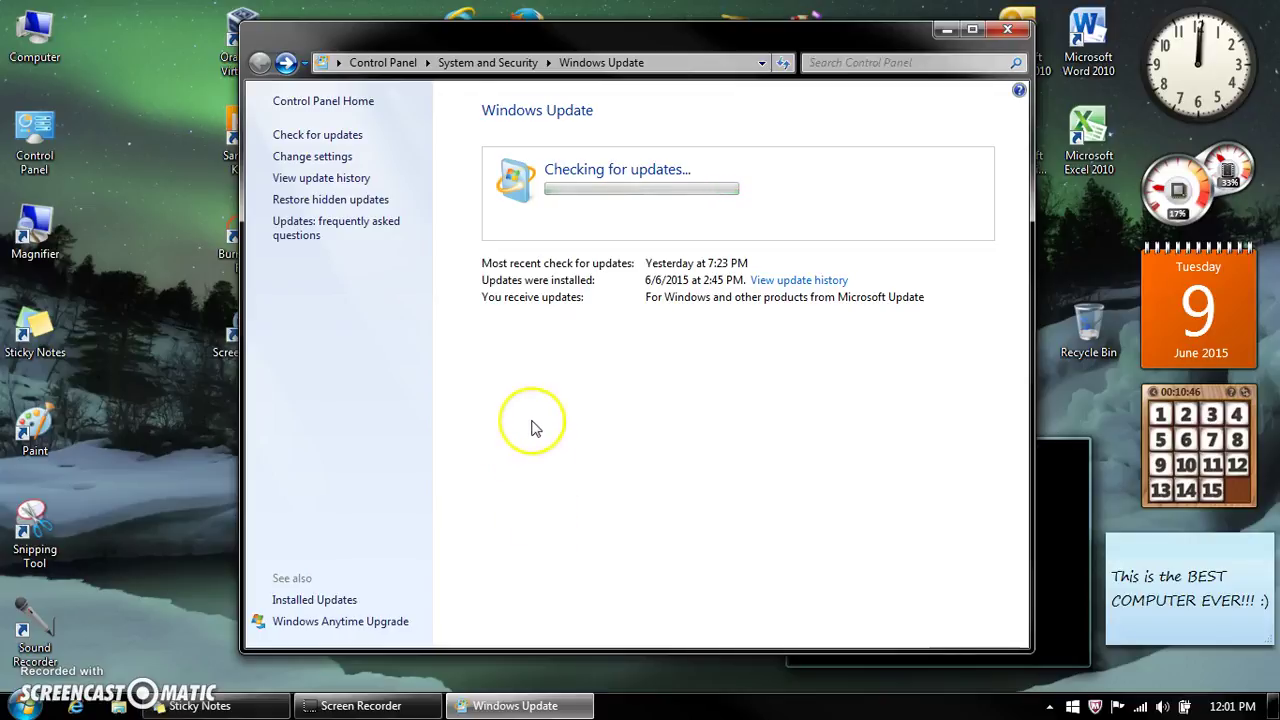
click(526, 428)
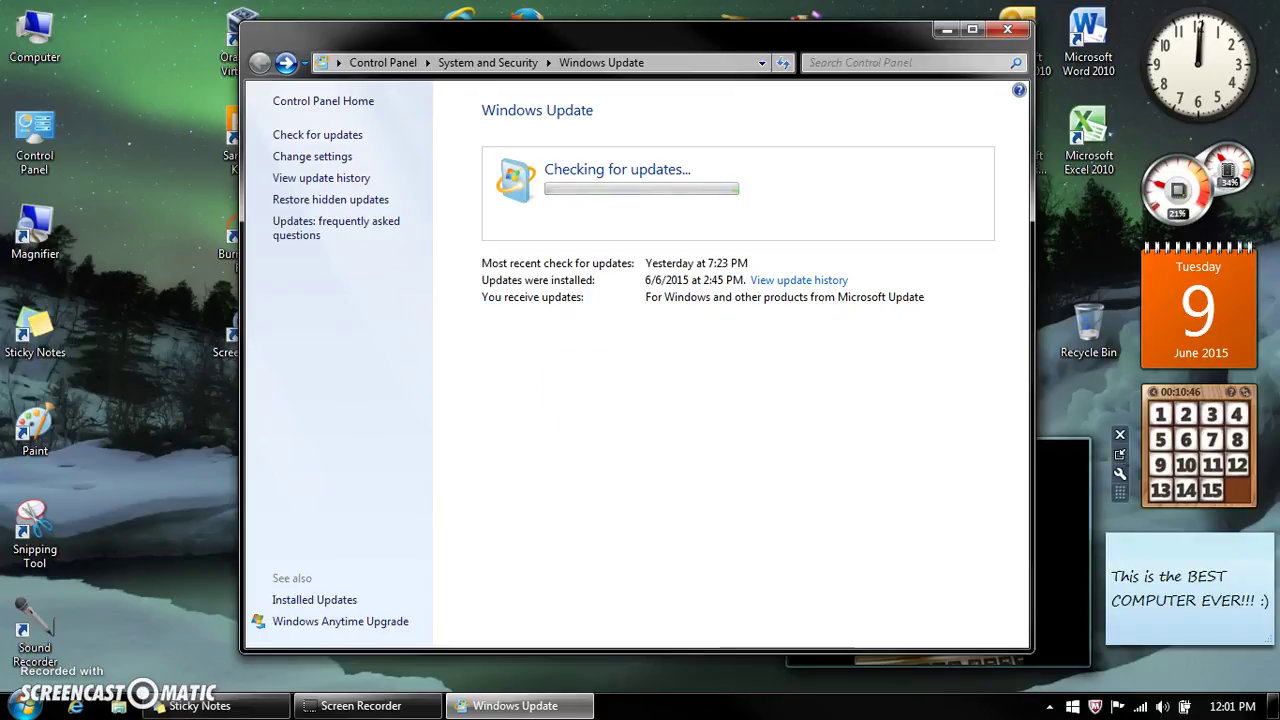
Step: View the July 2015 month in the system clock's calendar, and close the calendar
click(1232, 705)
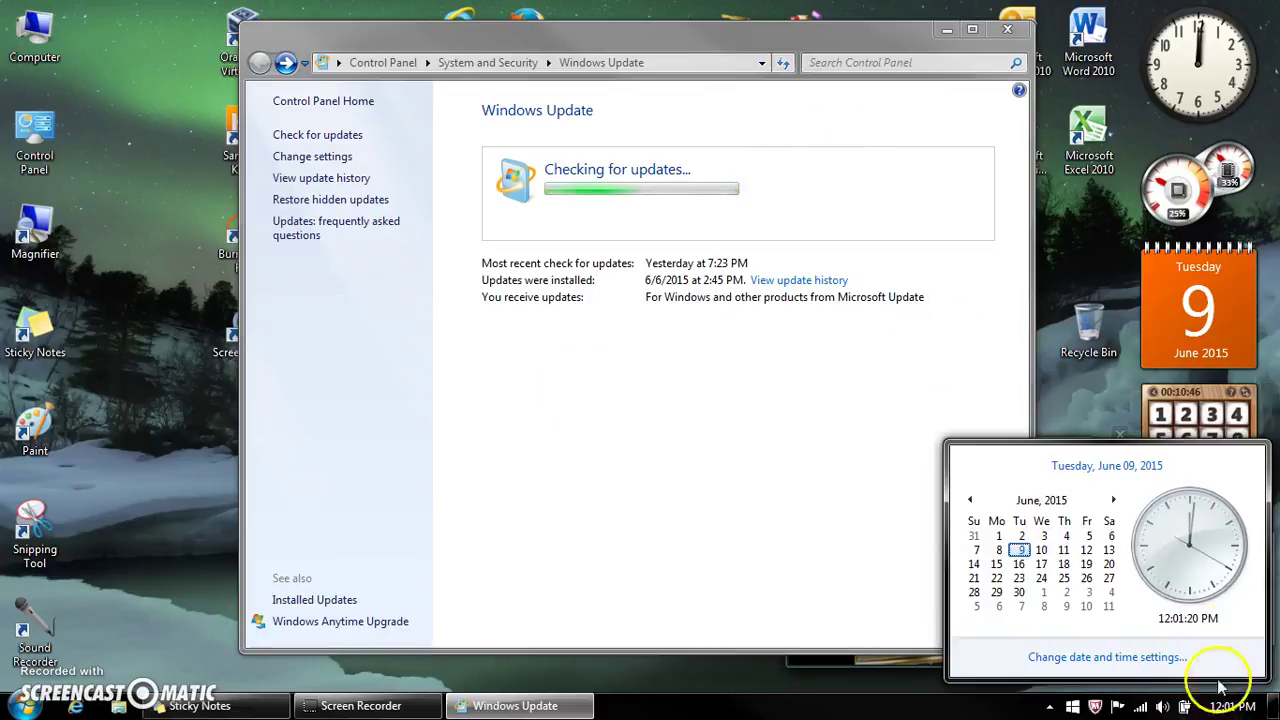
click(1095, 500)
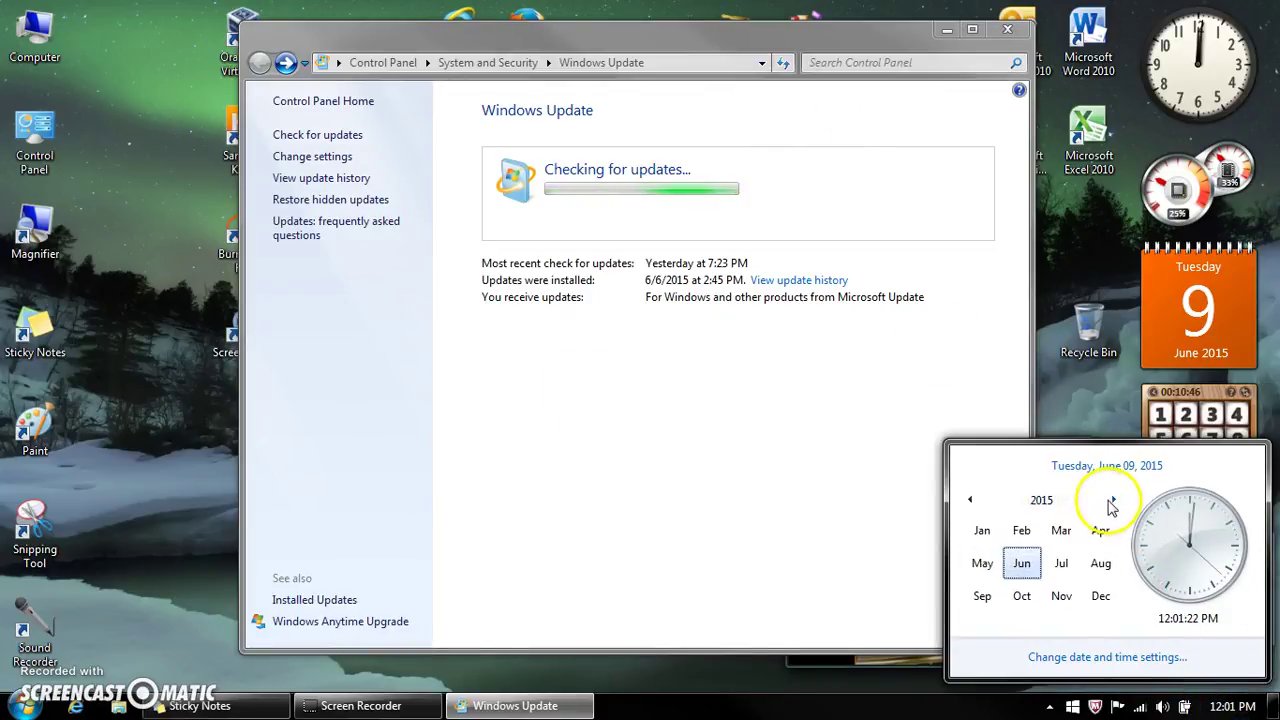
click(1066, 562)
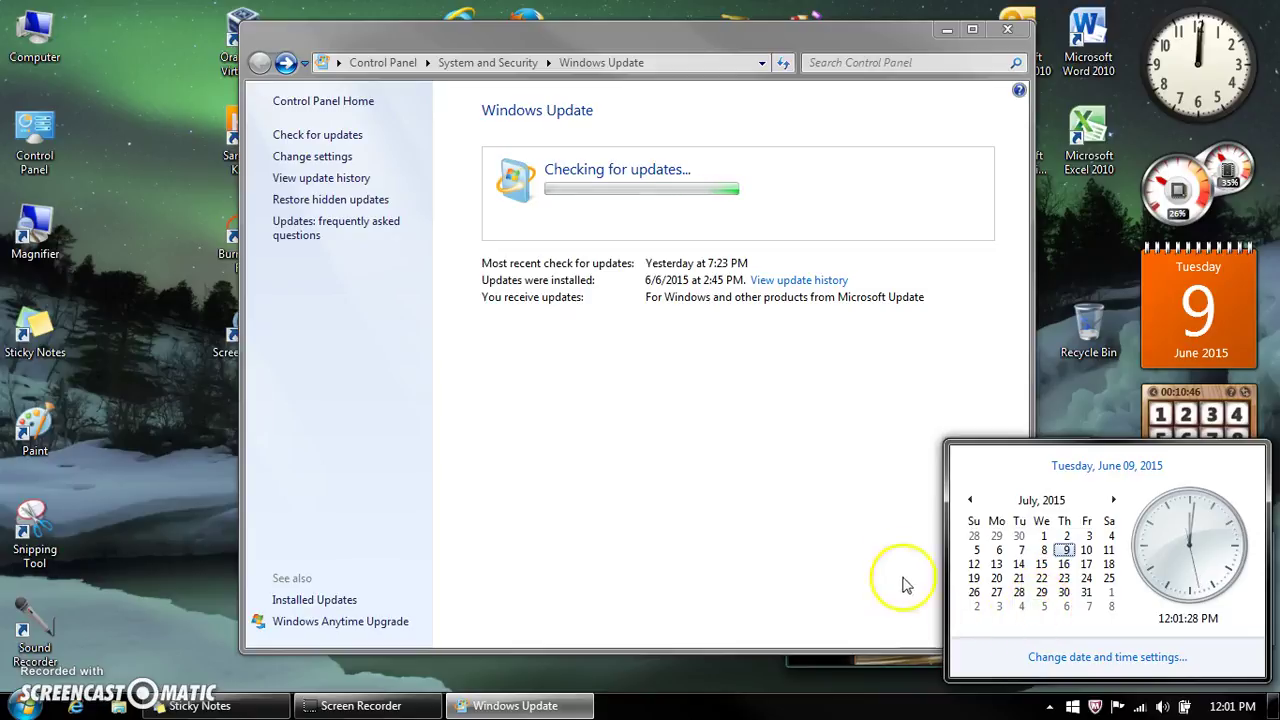
click(710, 530)
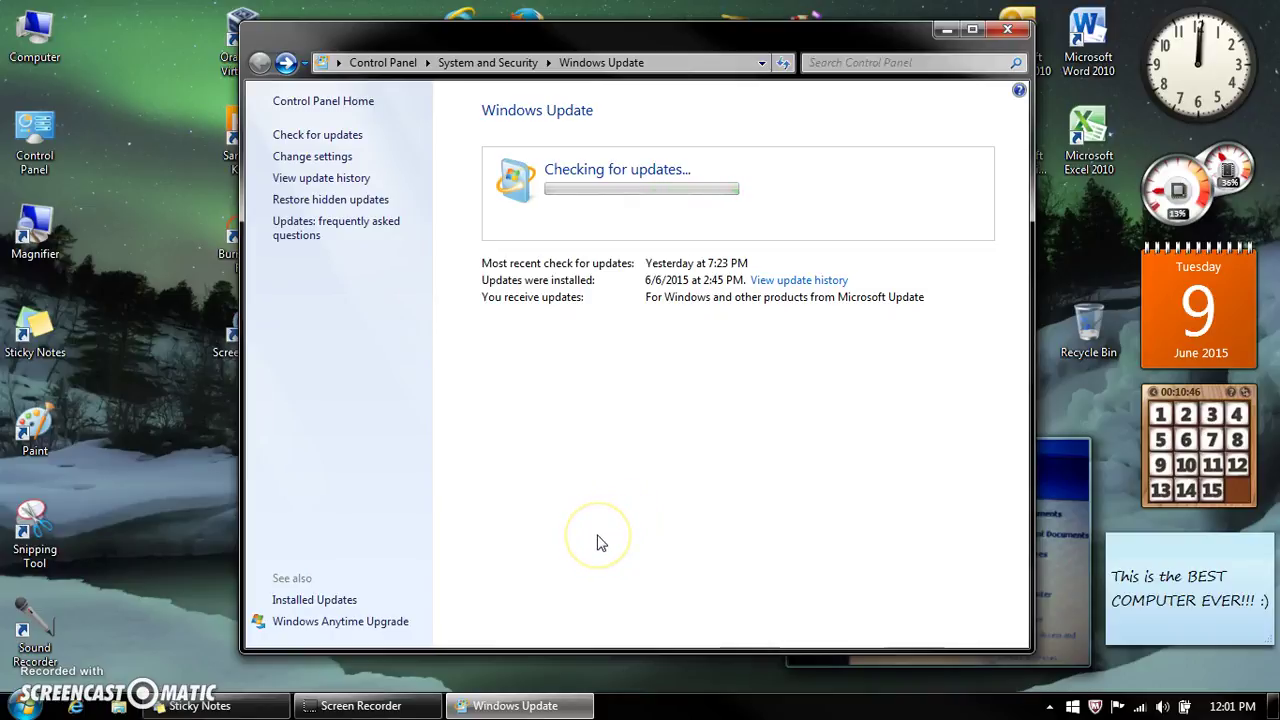
click(1222, 704)
click(1113, 499)
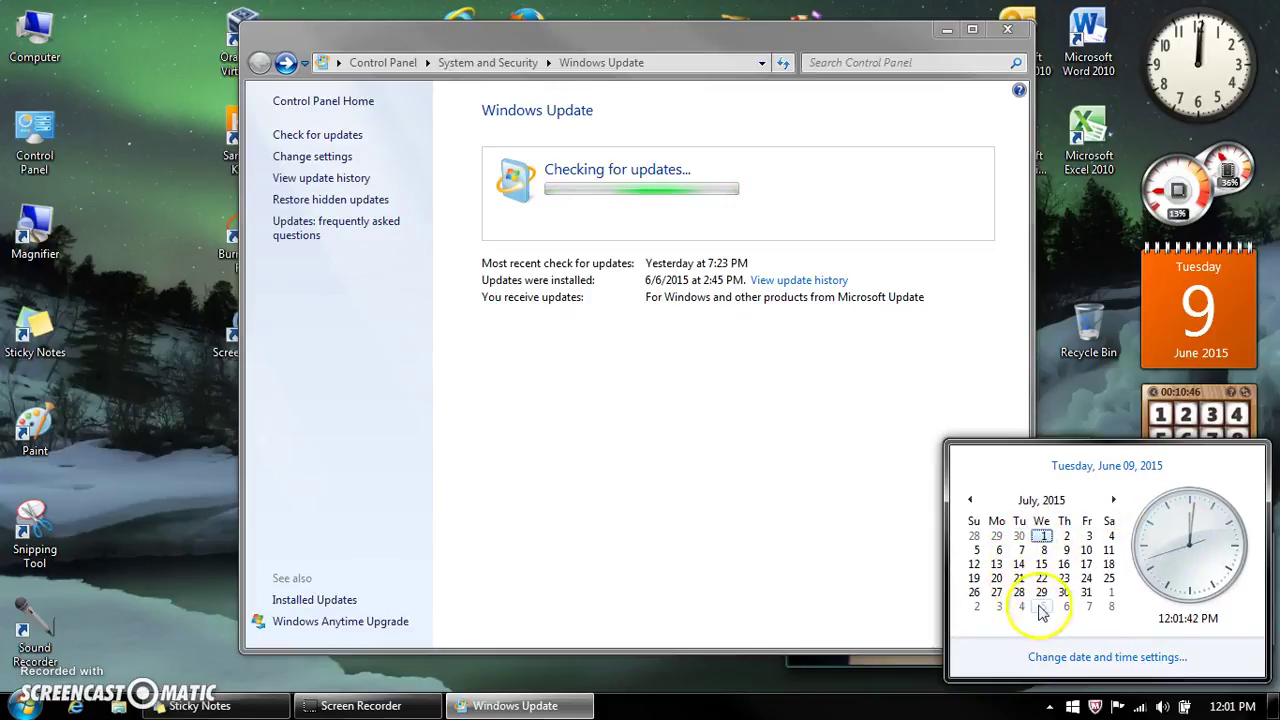
click(720, 474)
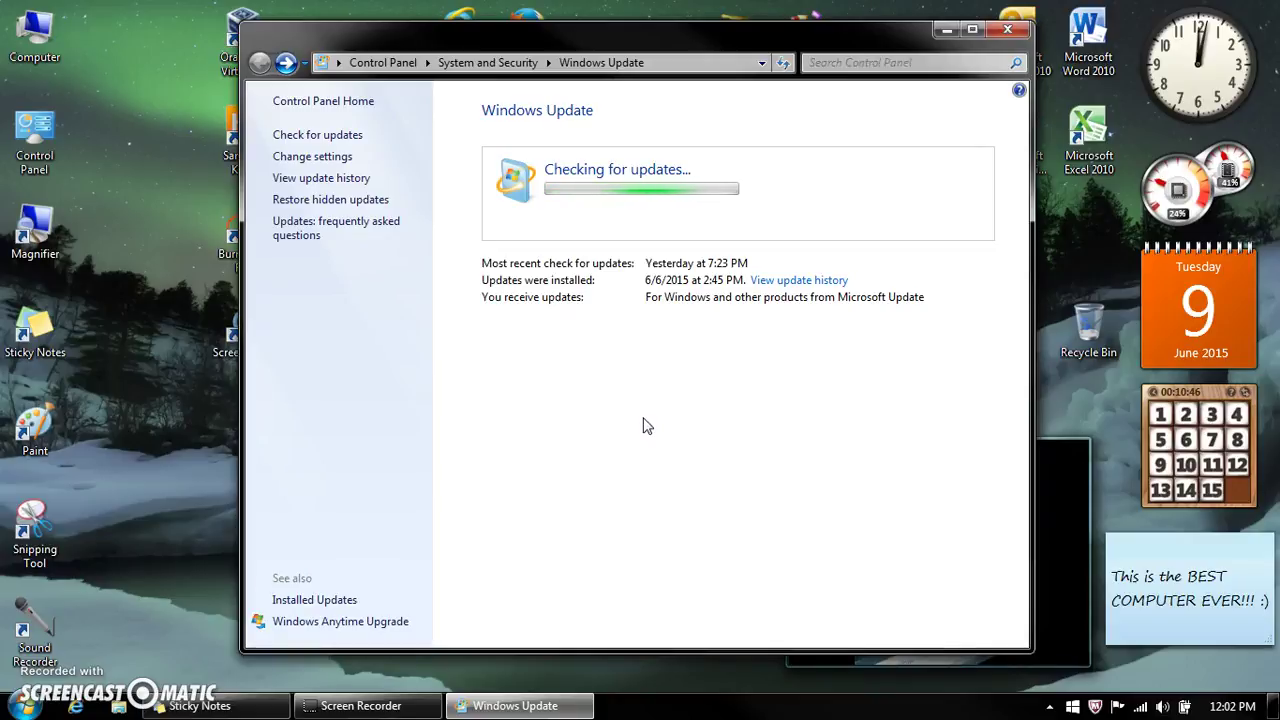
click(641, 414)
click(465, 420)
click(645, 374)
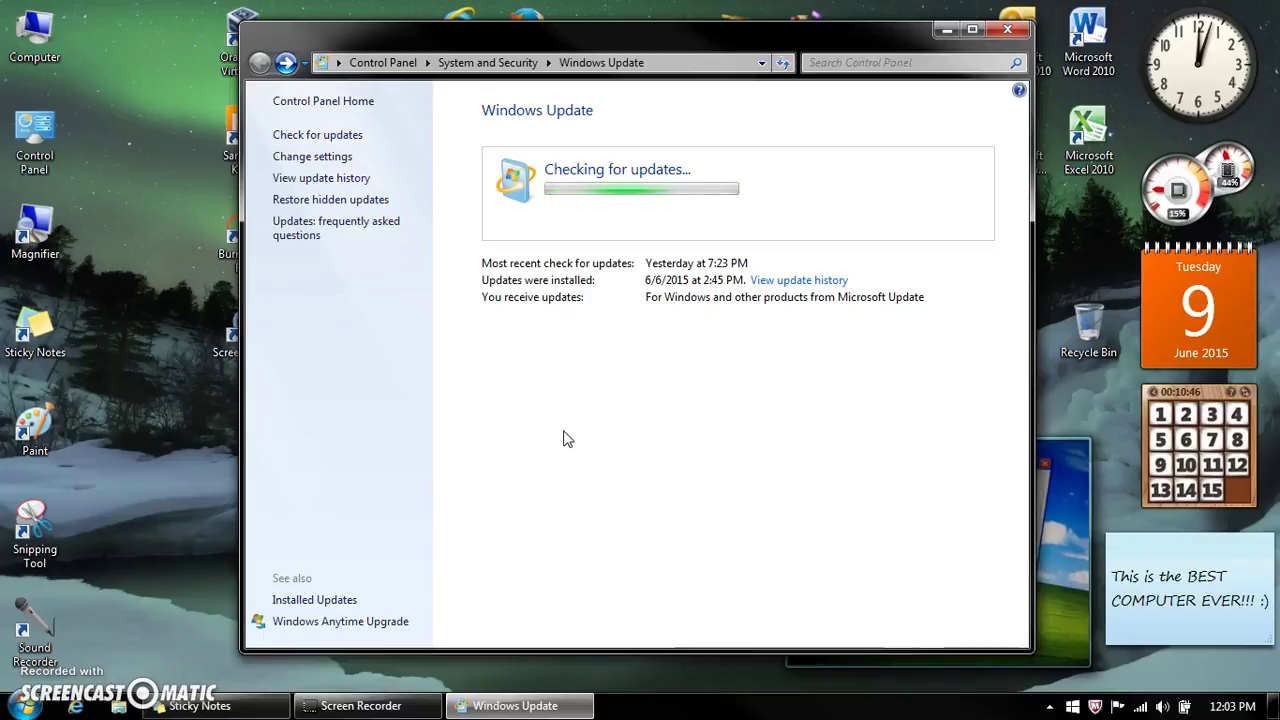
click(575, 440)
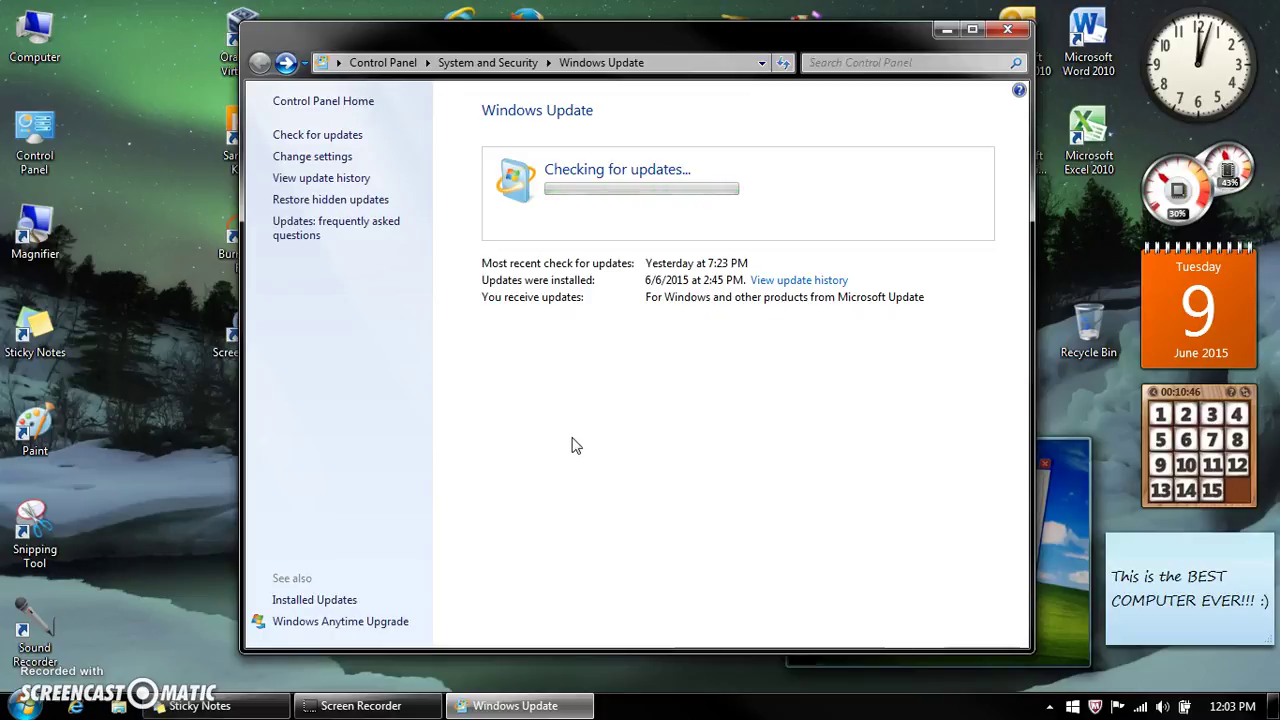
click(574, 452)
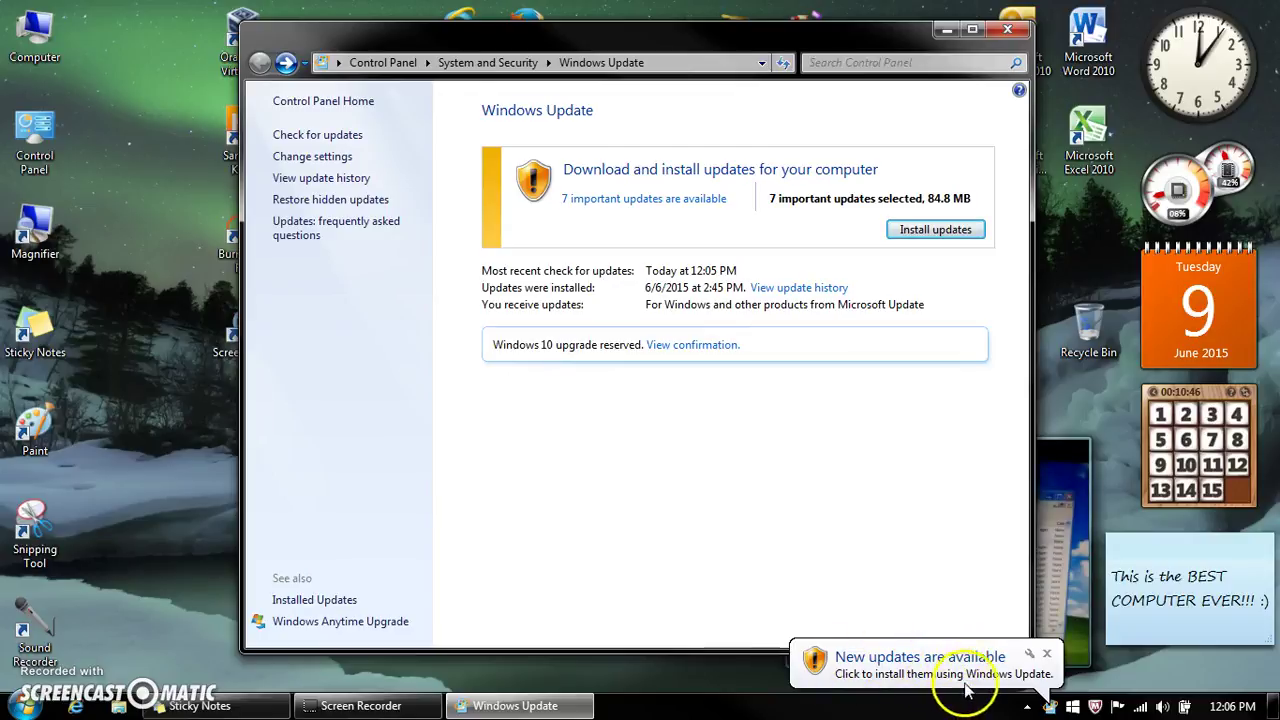
Step: Show the available important updates, view the online information for security update KB3033890, and return to the update list
click(670, 203)
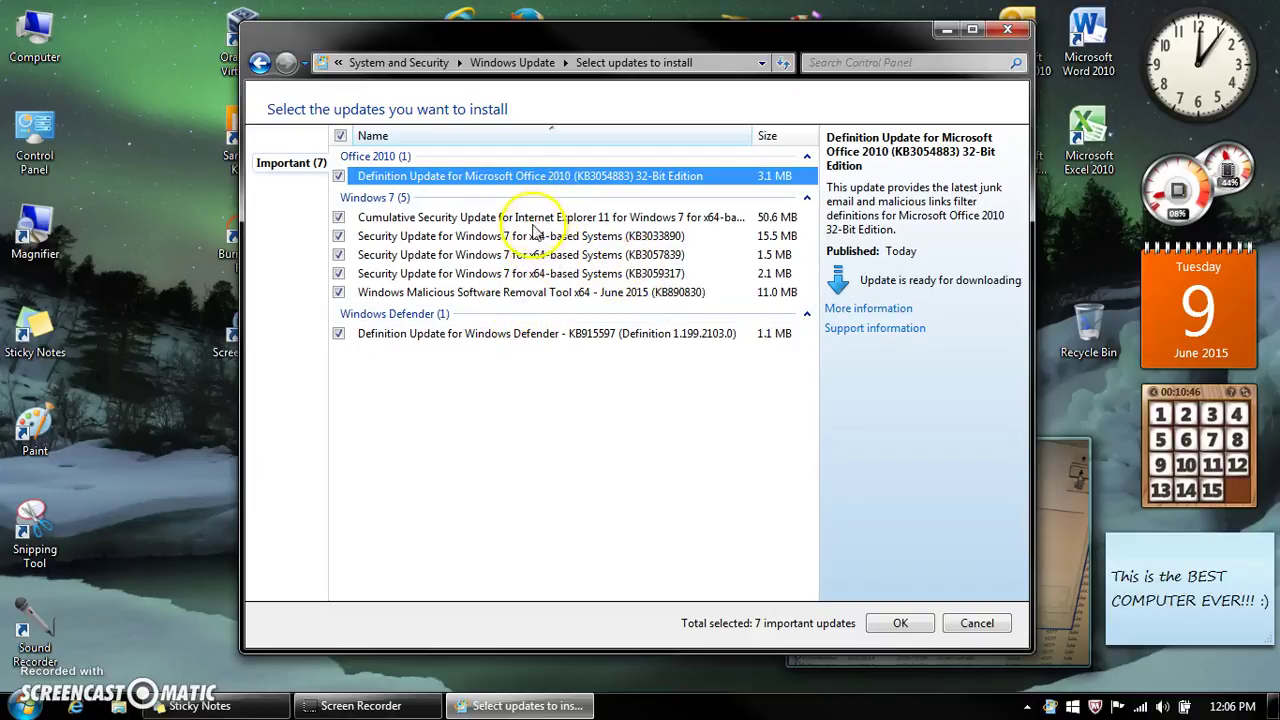
click(532, 237)
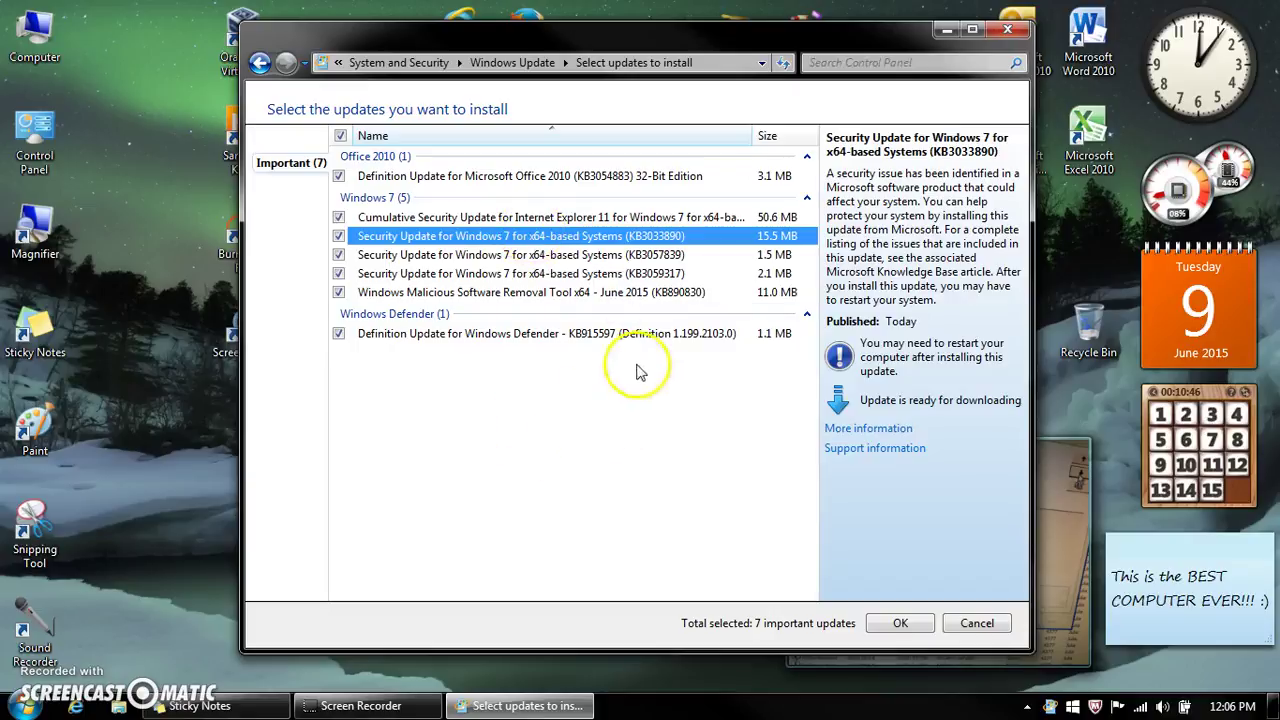
click(842, 430)
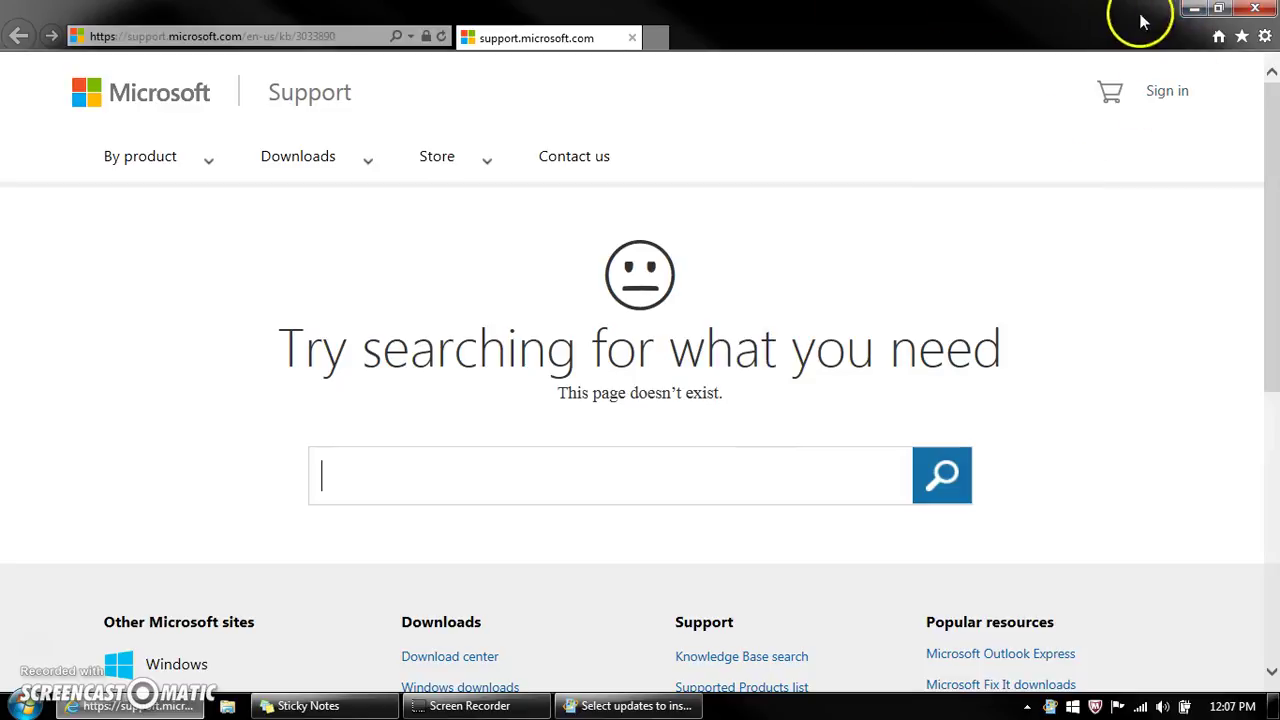
click(1194, 9)
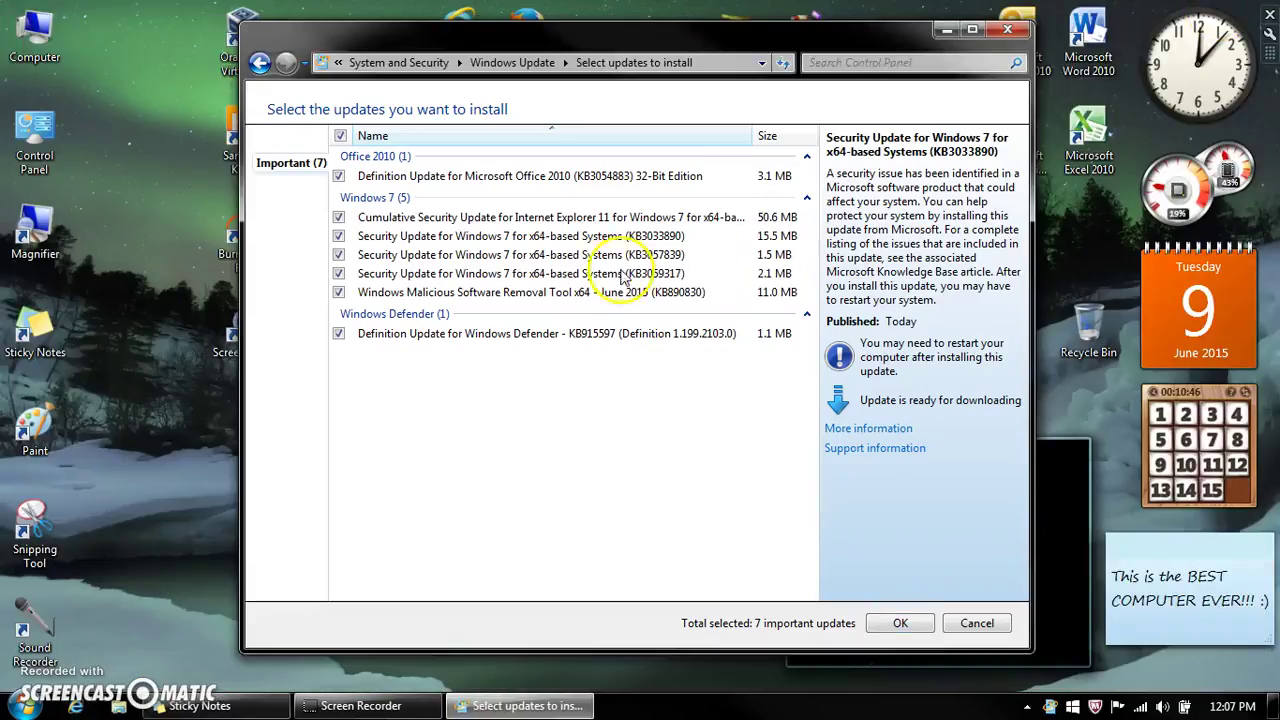
Step: Check the details and online information page of security update KB3059317, and close the web page
click(540, 274)
click(565, 256)
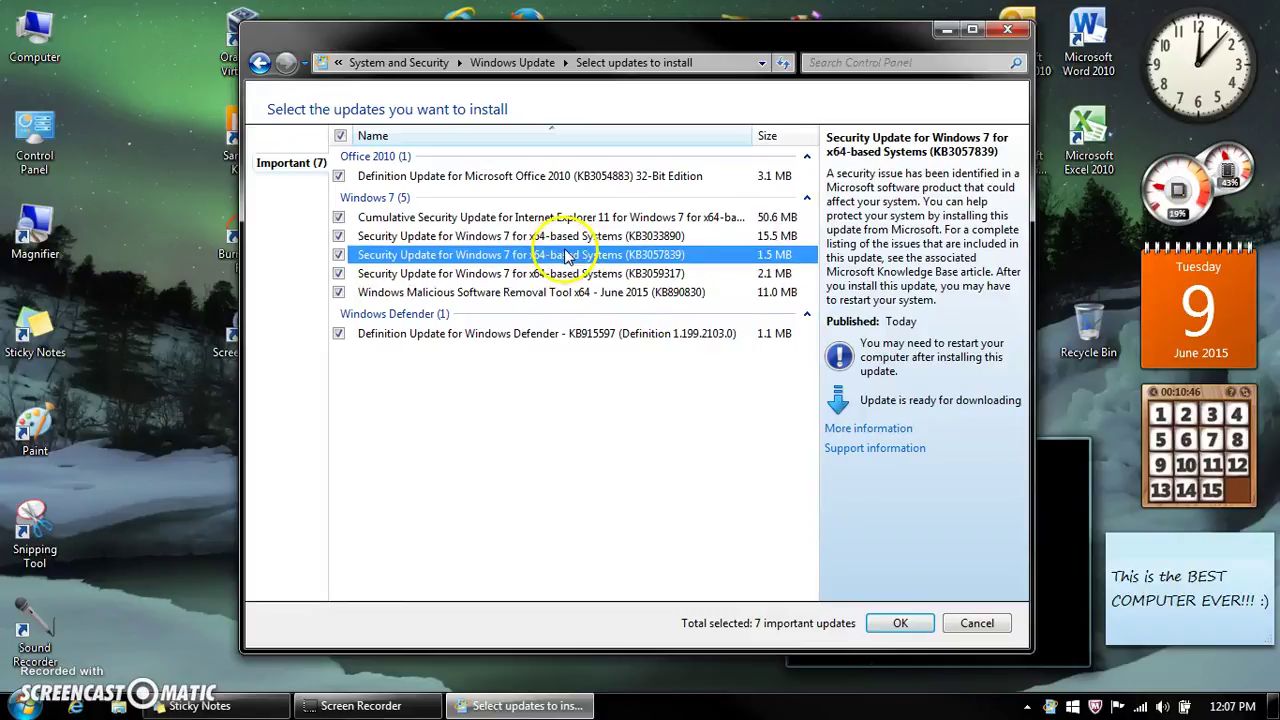
click(566, 274)
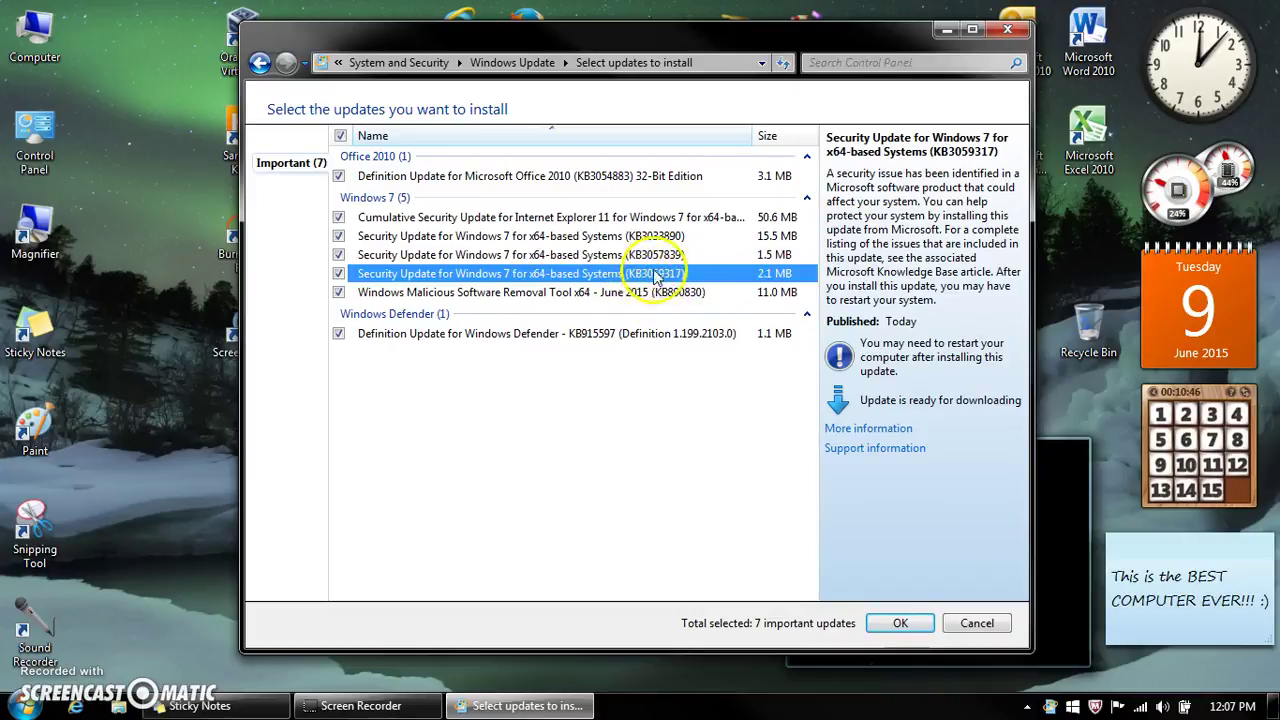
click(841, 429)
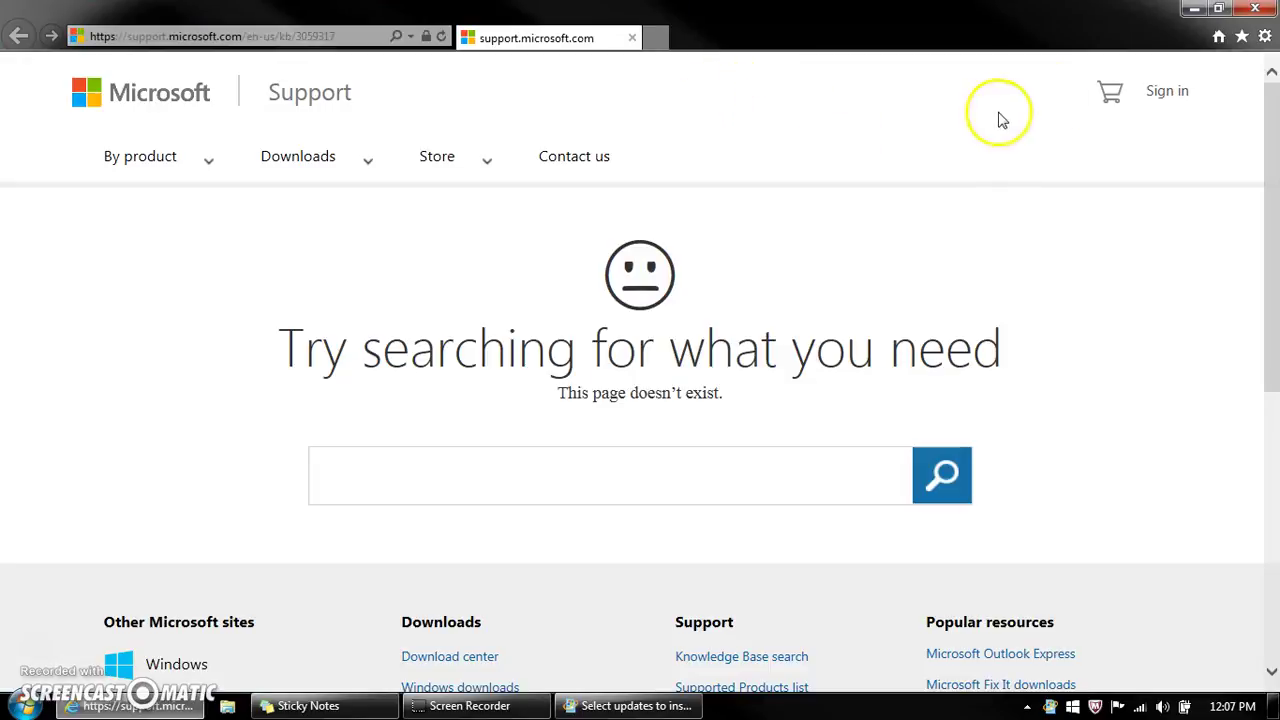
click(1252, 9)
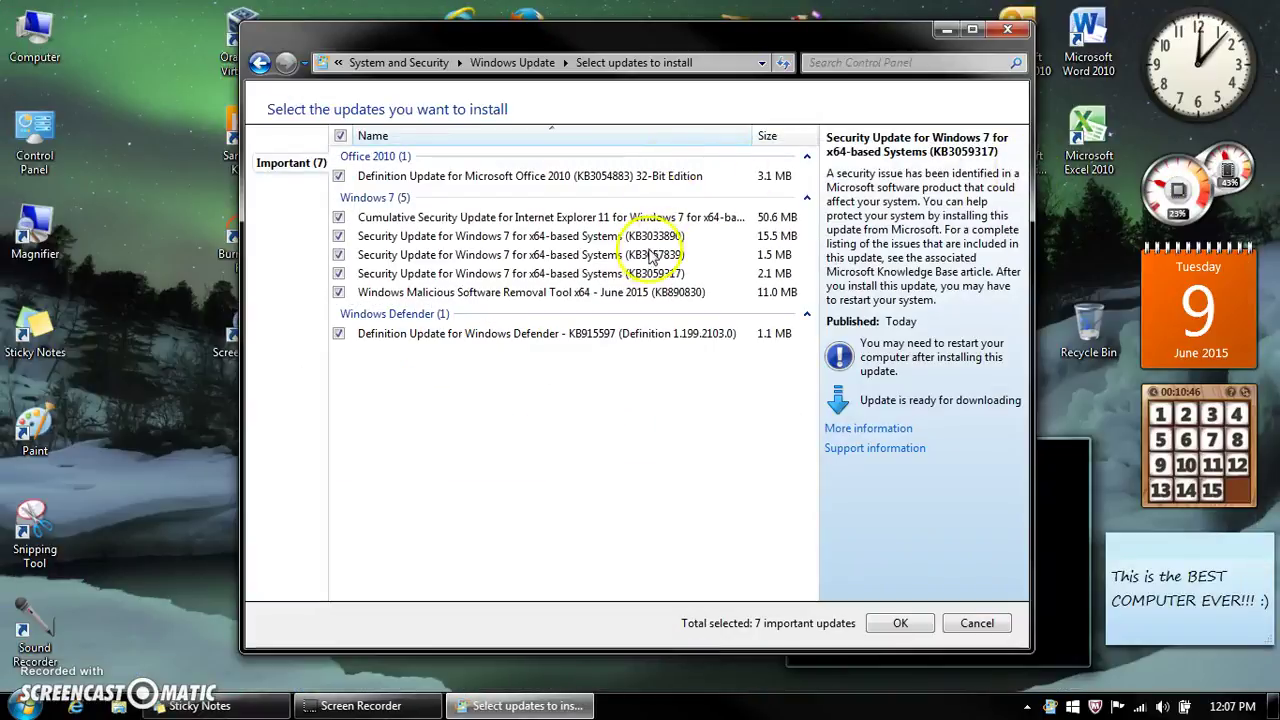
Step: Look up the online information page of security update KB3057839, and close it again
click(650, 258)
click(884, 428)
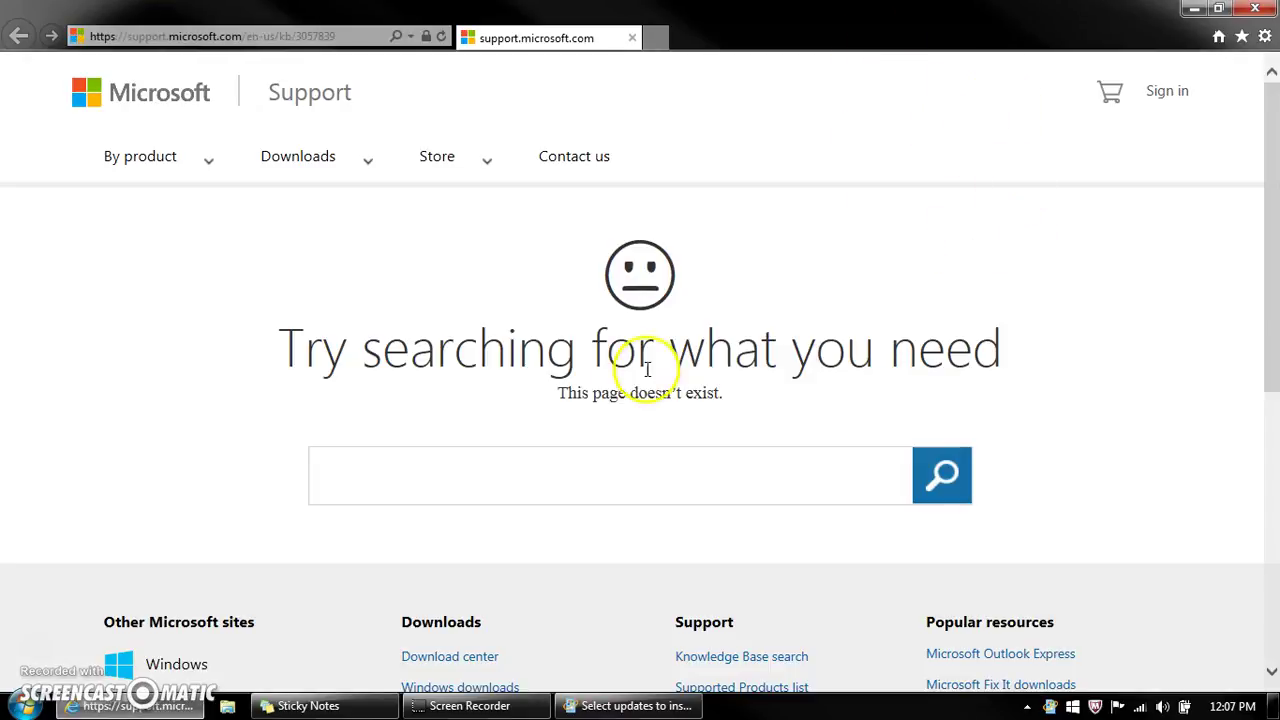
scroll(890, 412, down, 5)
scroll(890, 412, up, 5)
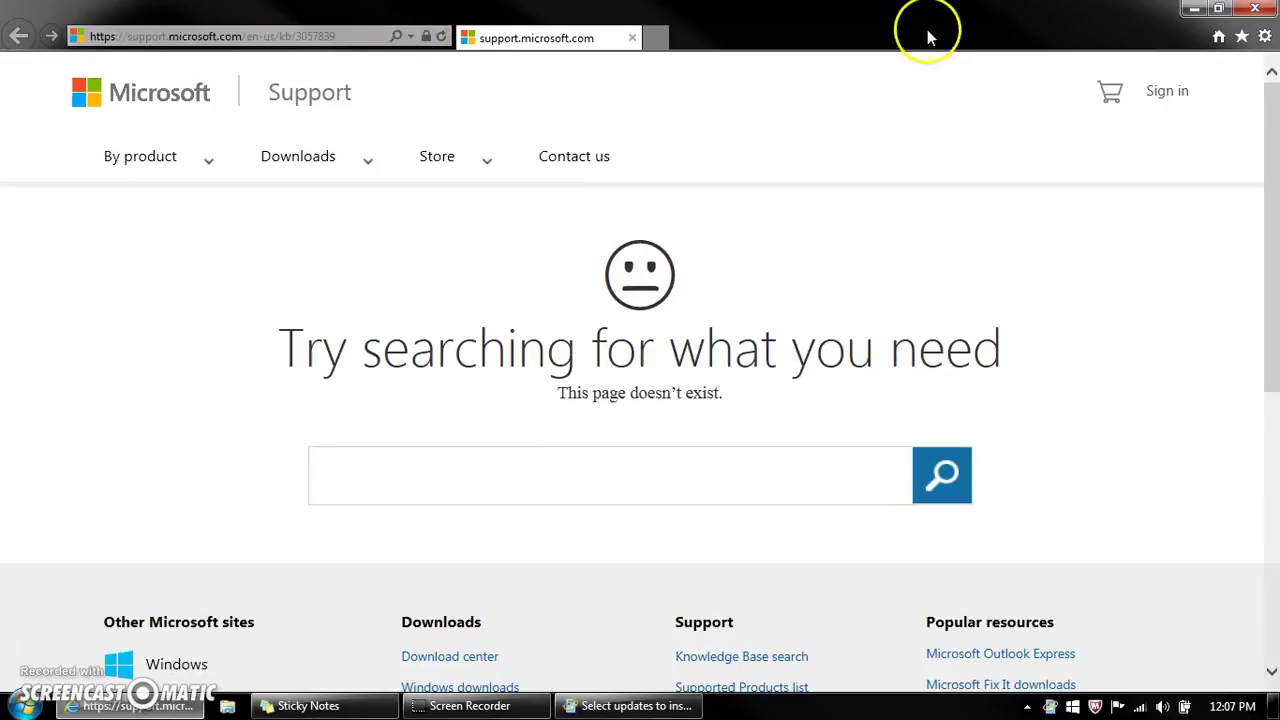
click(1255, 8)
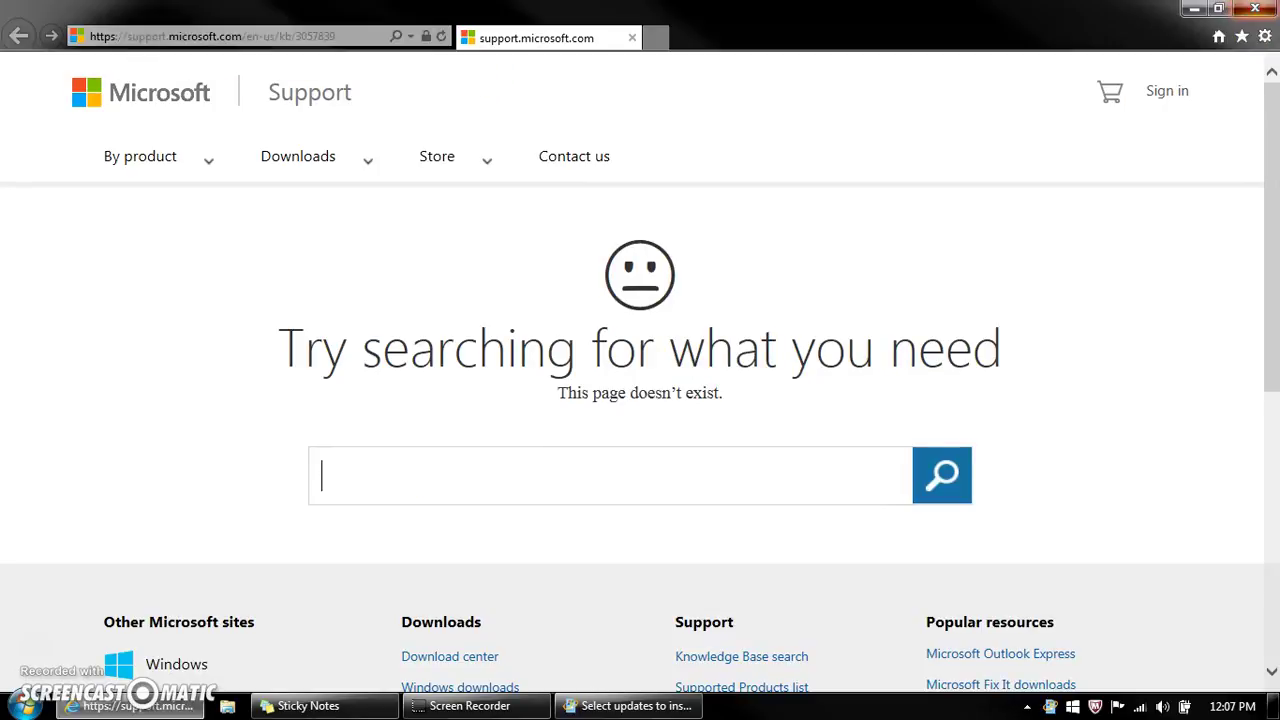
click(621, 447)
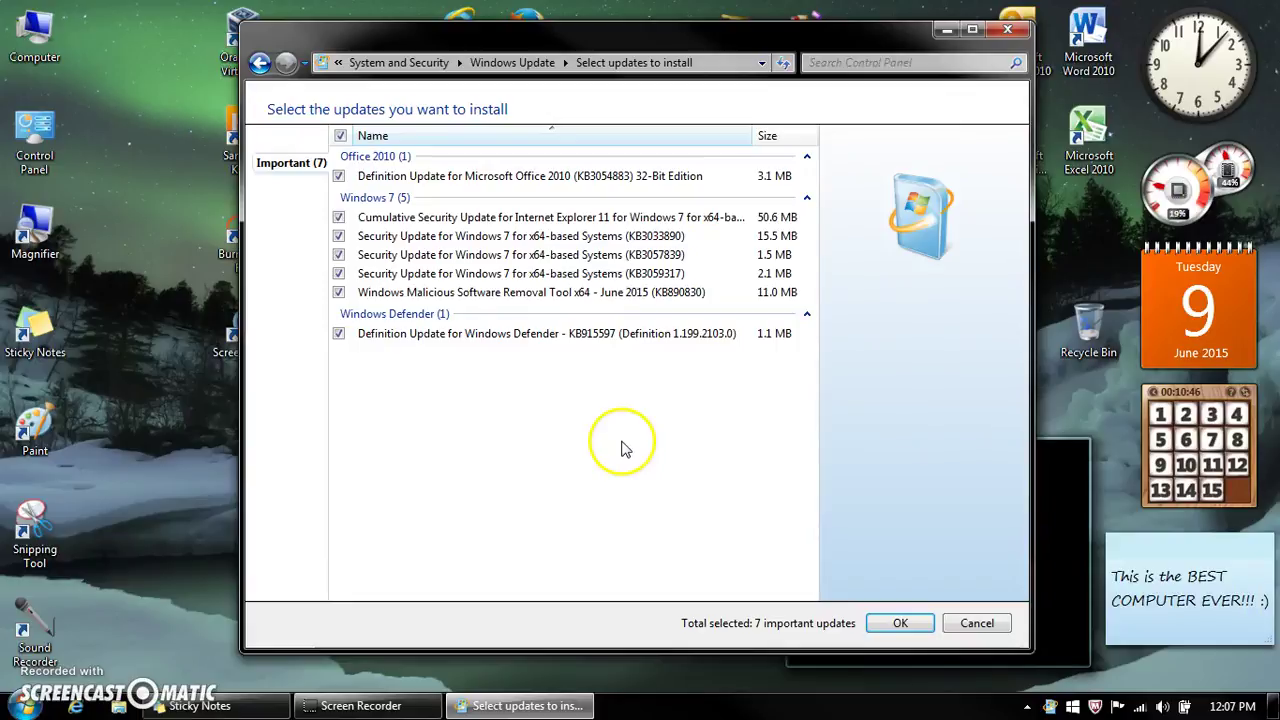
Step: Confirm the selection of all important updates and start downloading and installing them
click(697, 179)
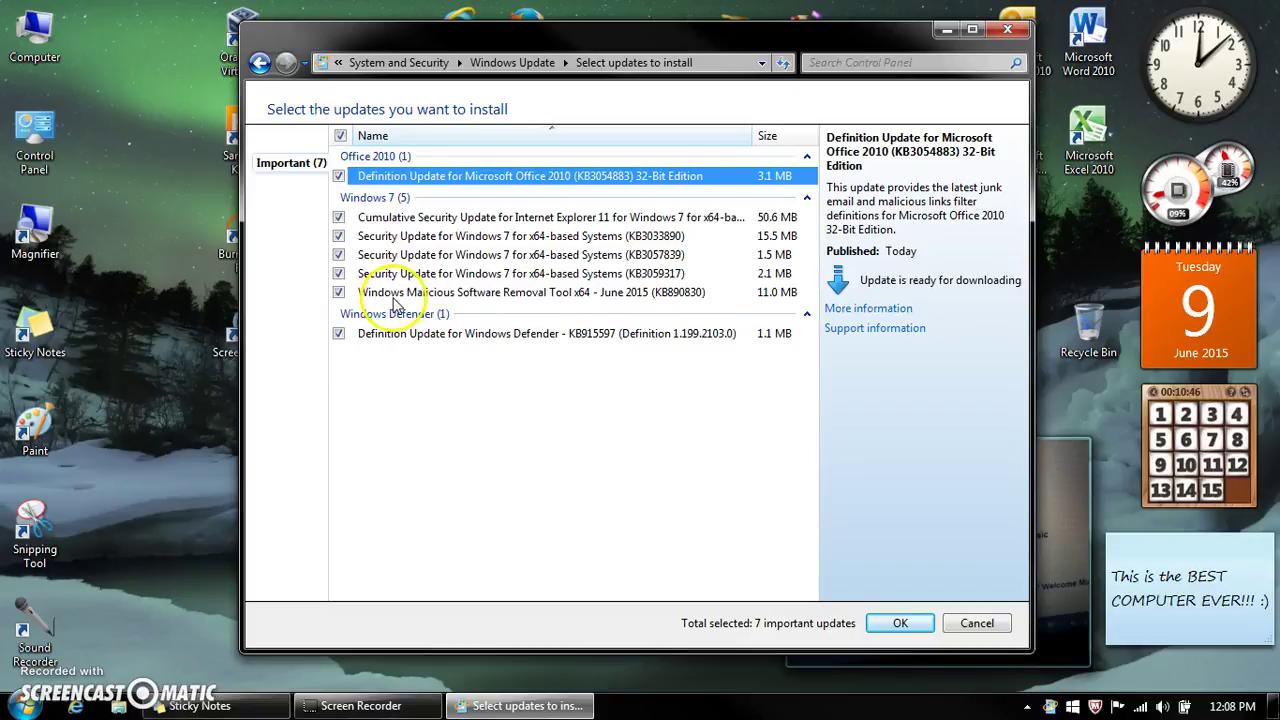
click(899, 620)
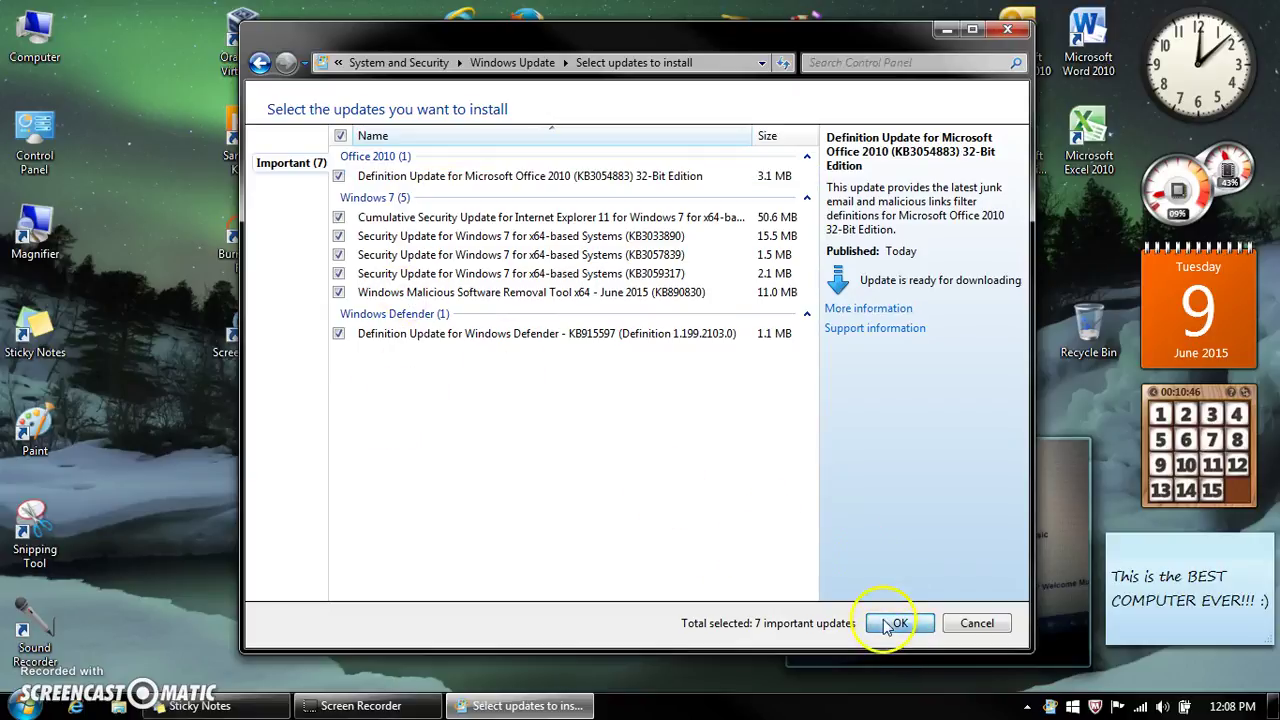
click(945, 231)
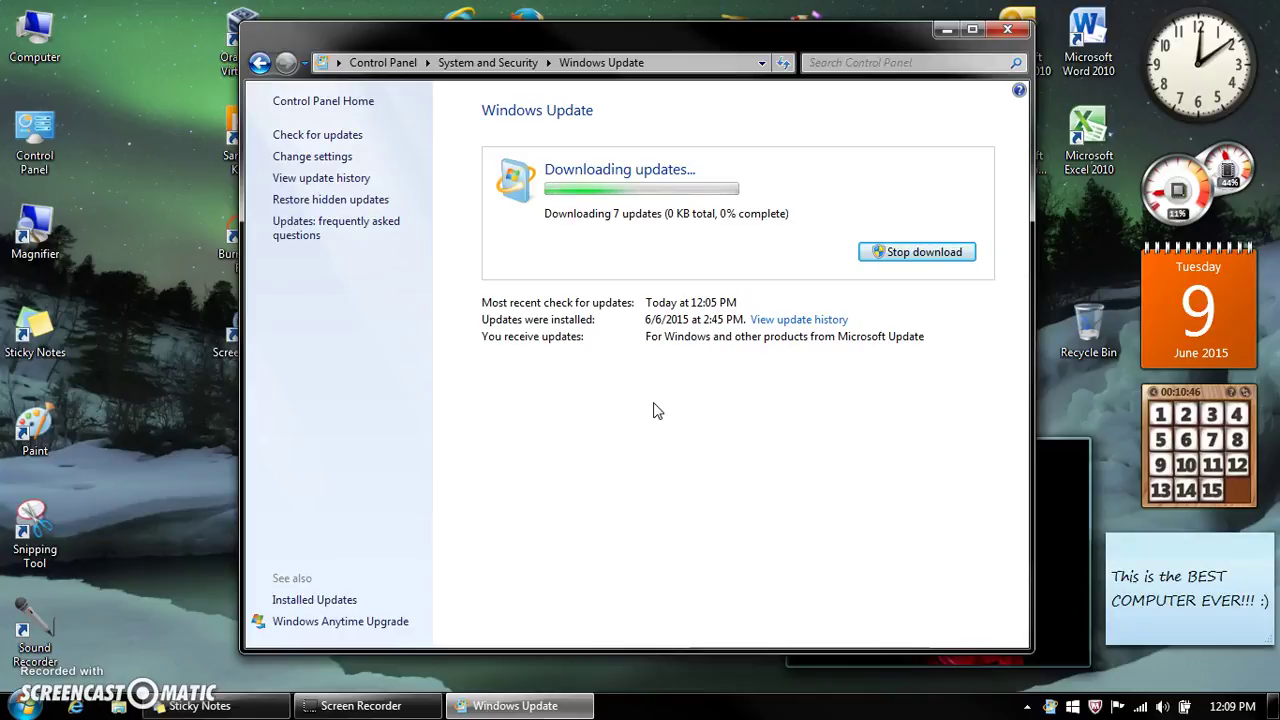
click(606, 350)
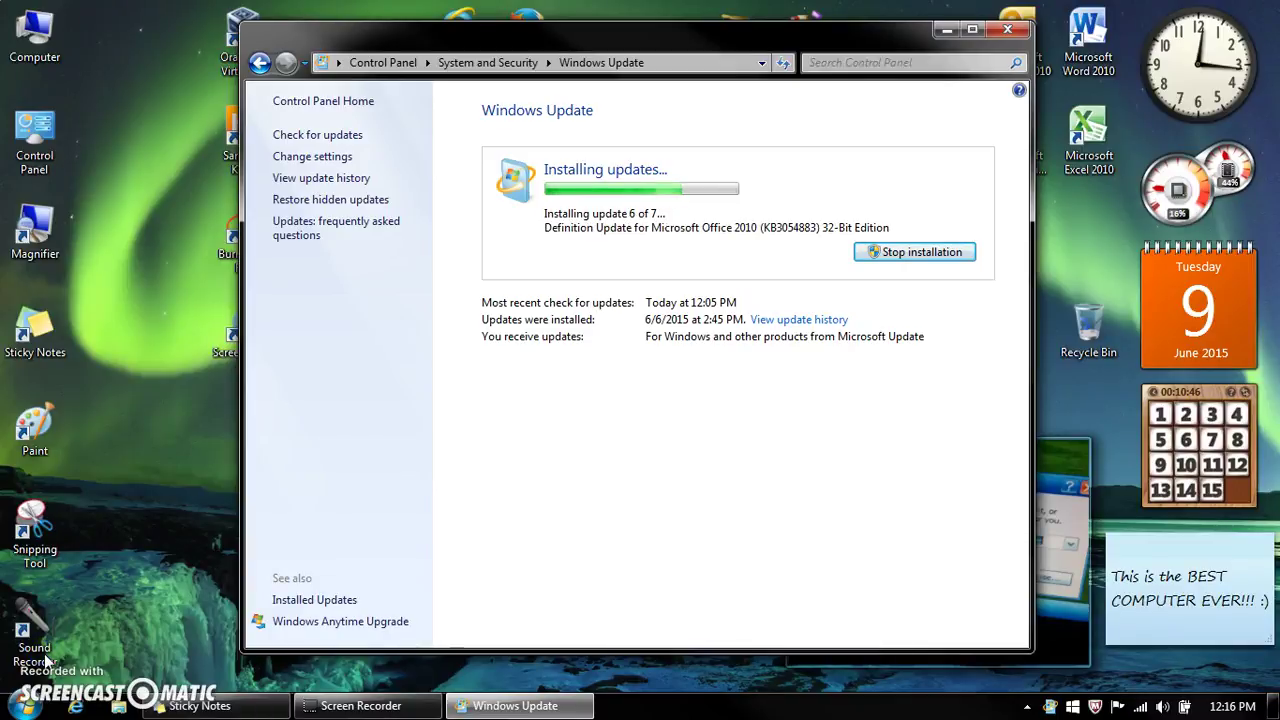
click(42, 638)
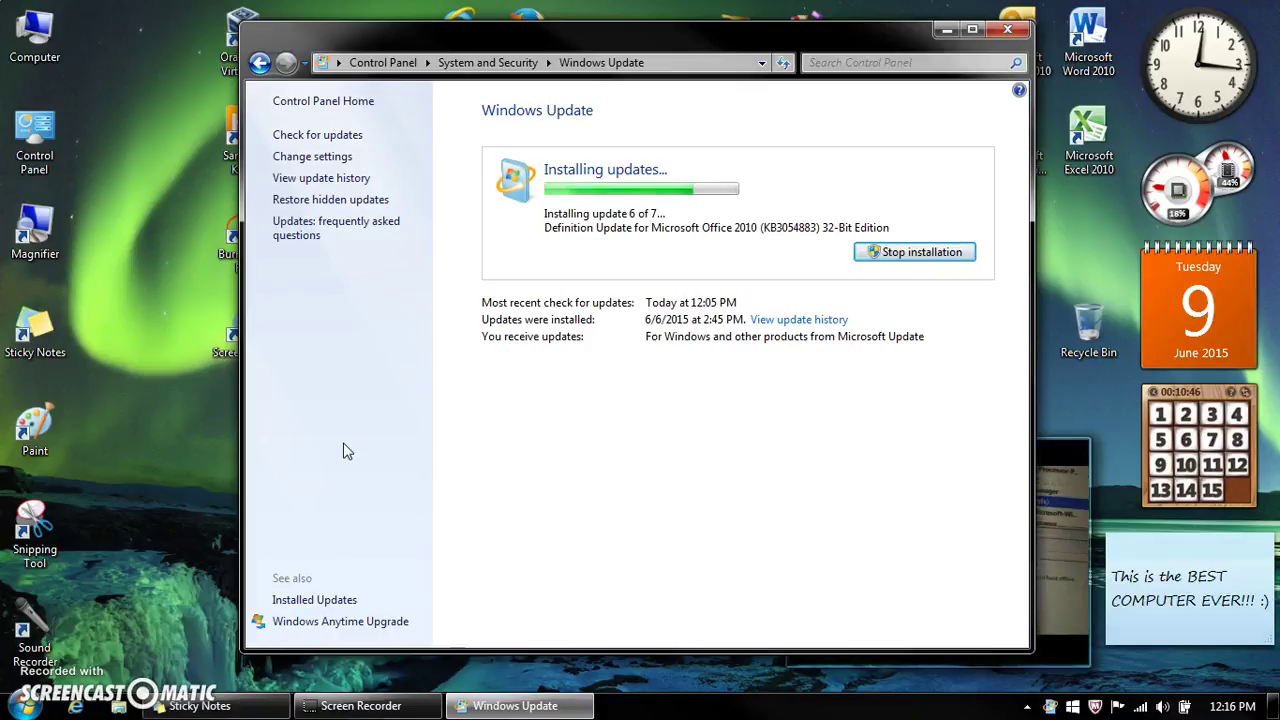
click(358, 454)
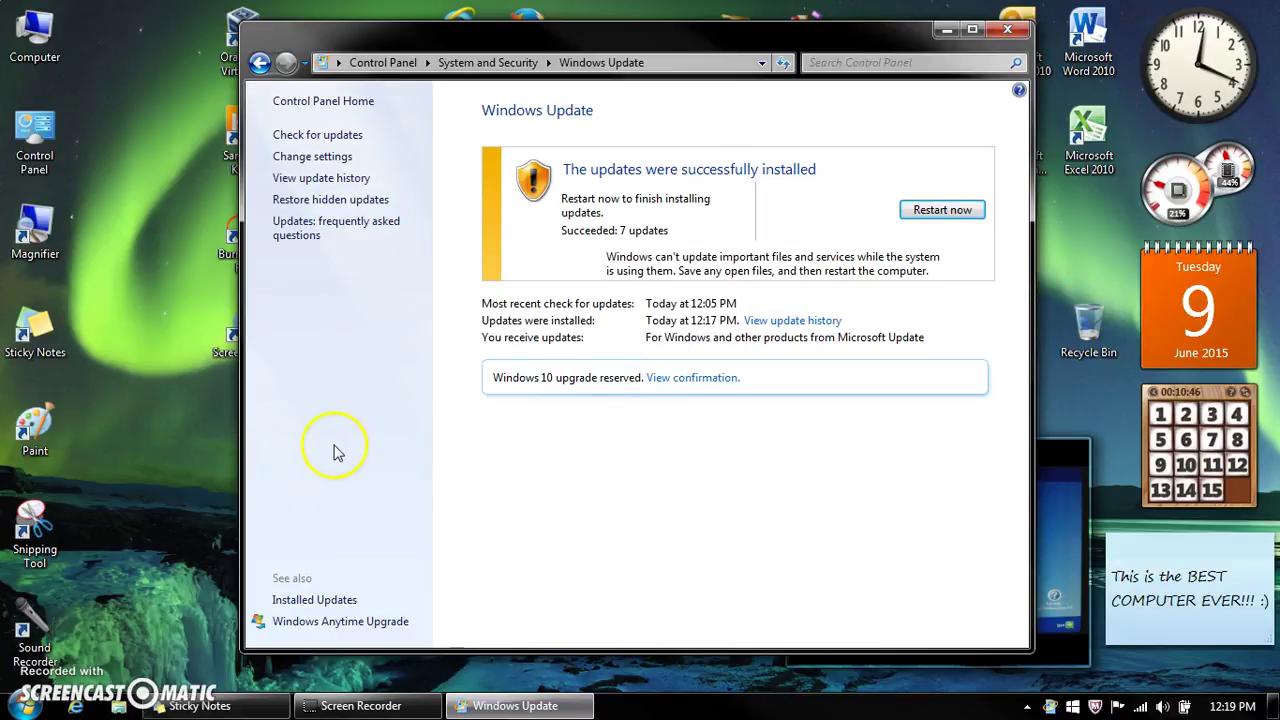
click(126, 349)
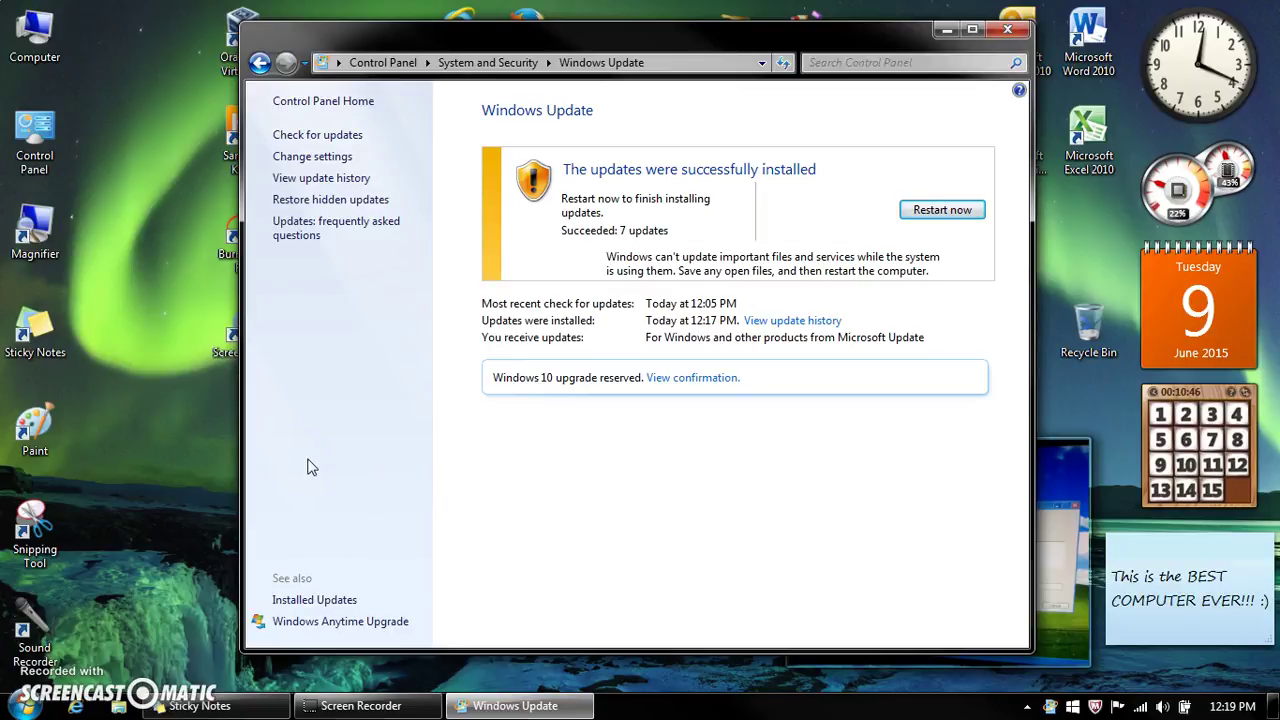
click(286, 509)
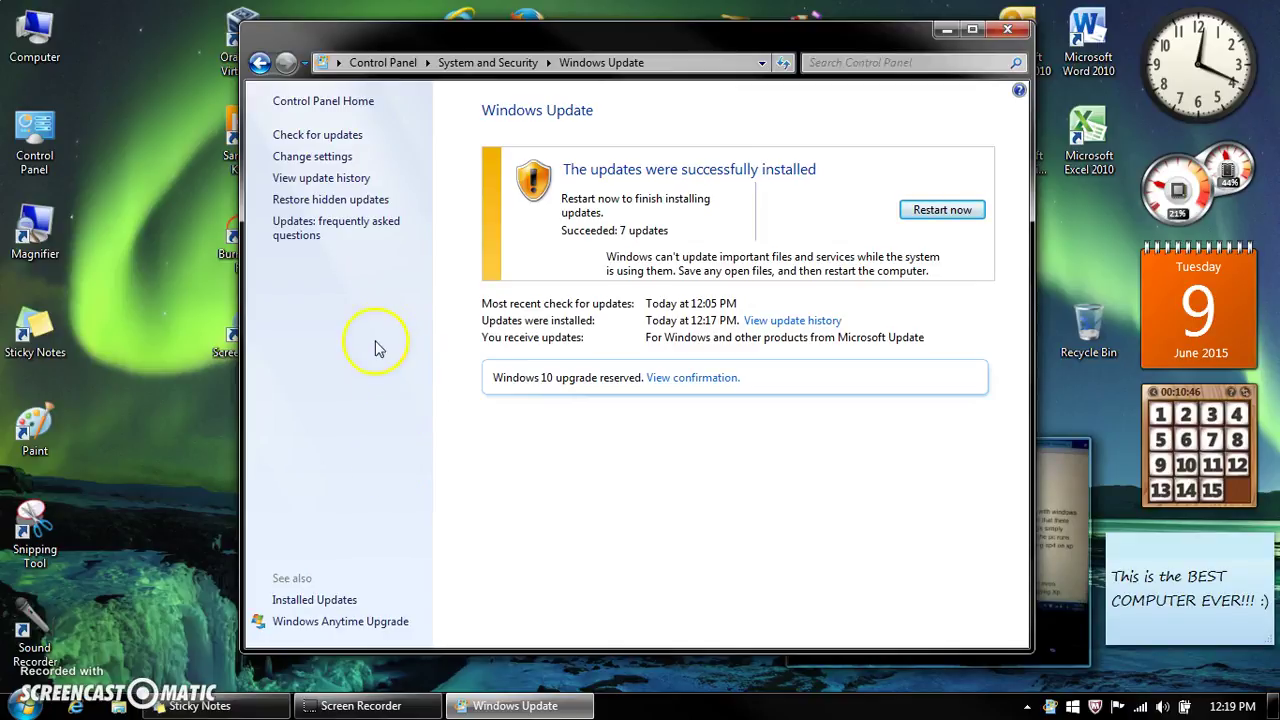
Step: Examine the list of hidden updates, and return to the Windows Update overview without restoring any
click(340, 199)
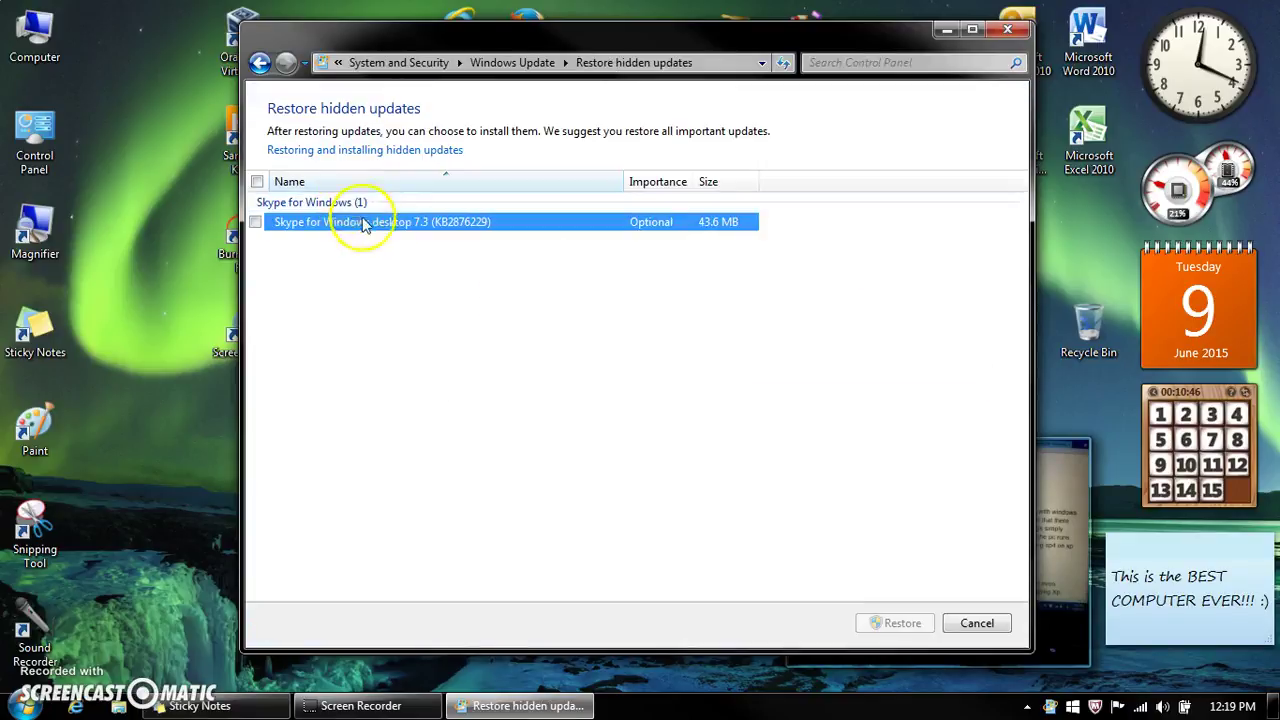
click(260, 64)
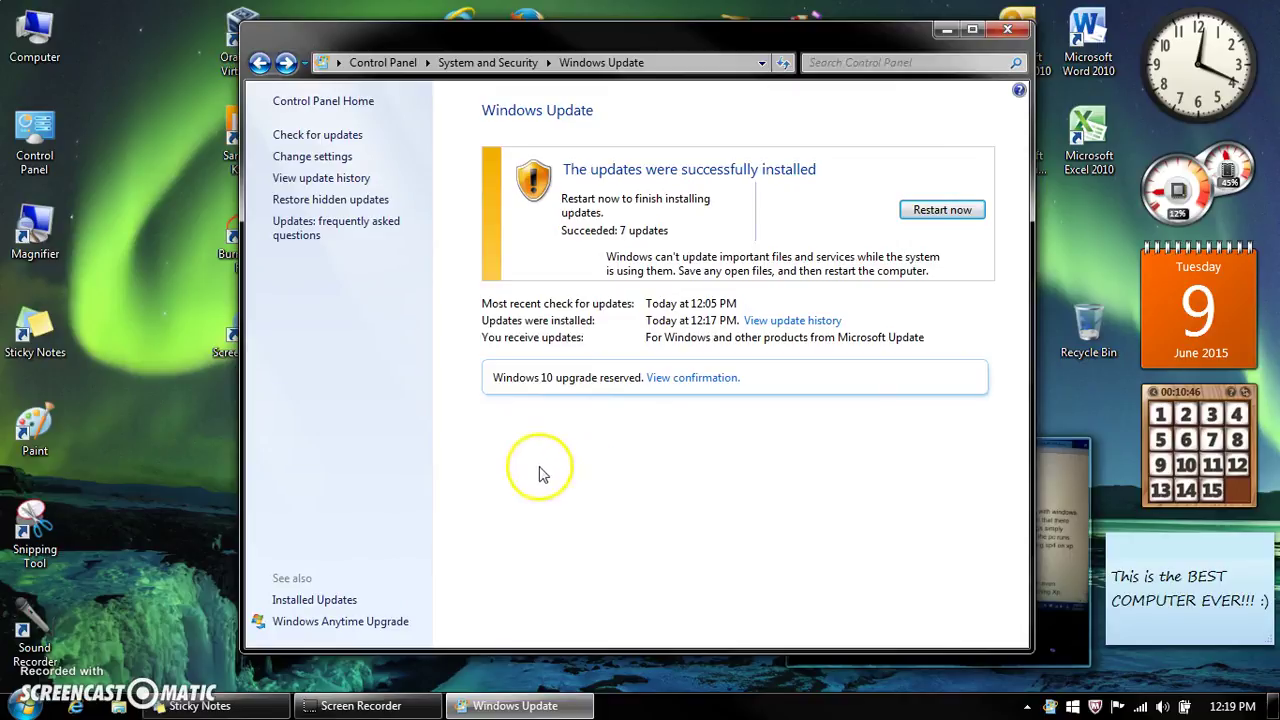
click(322, 370)
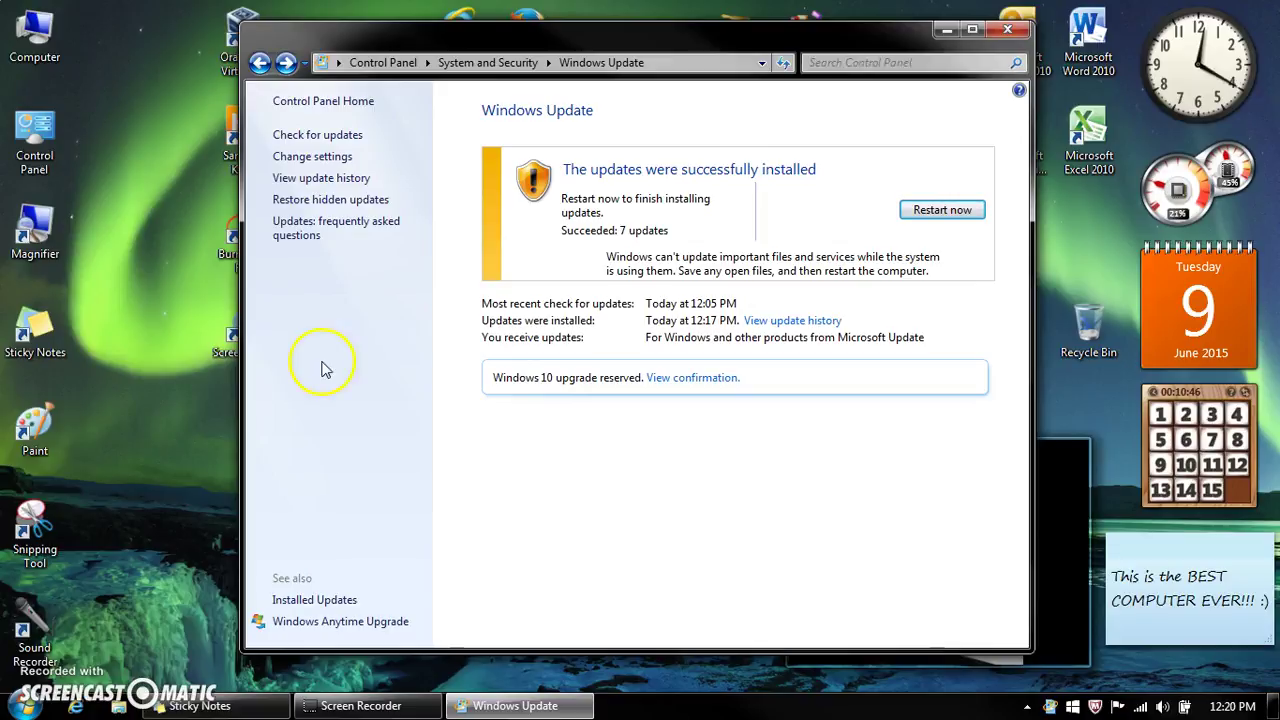